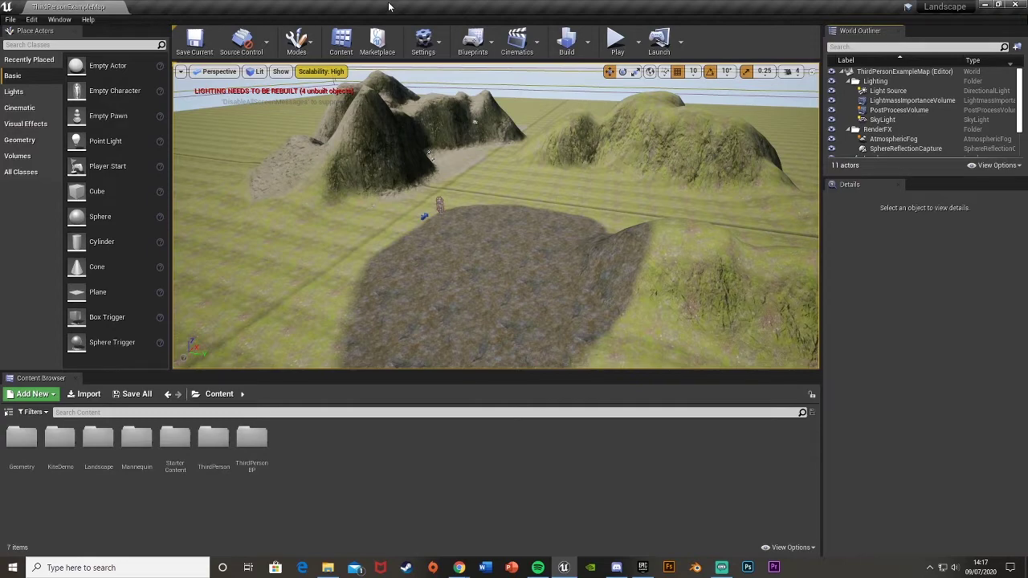
right_drag(535, 207, 265, 205)
right_drag(575, 212, 535, 241)
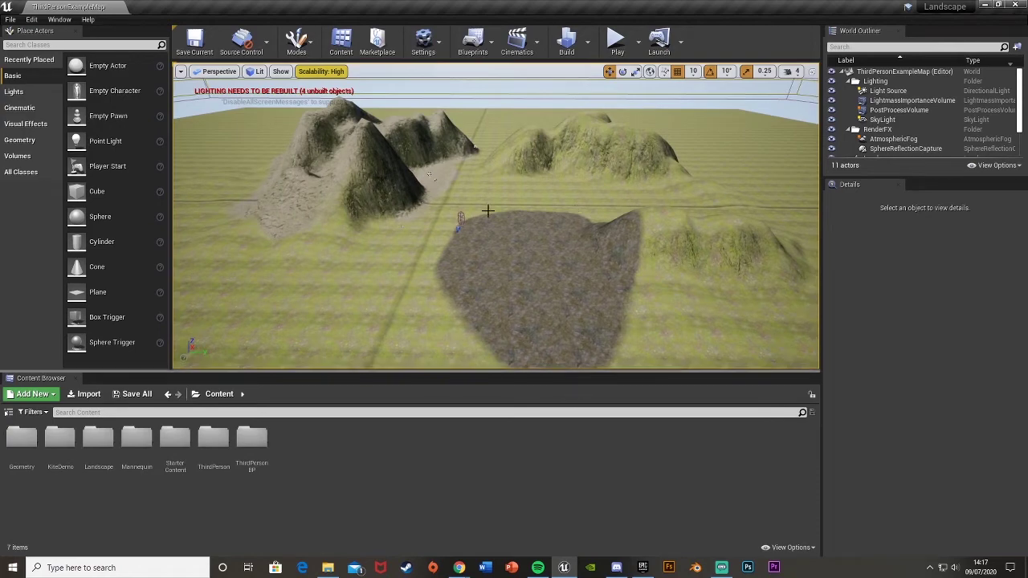
In the Epic Games Launcher, choose the Landscape project as the destination for the Open World Demo Collection, and return to Unreal Editor without adding it.
click(643, 568)
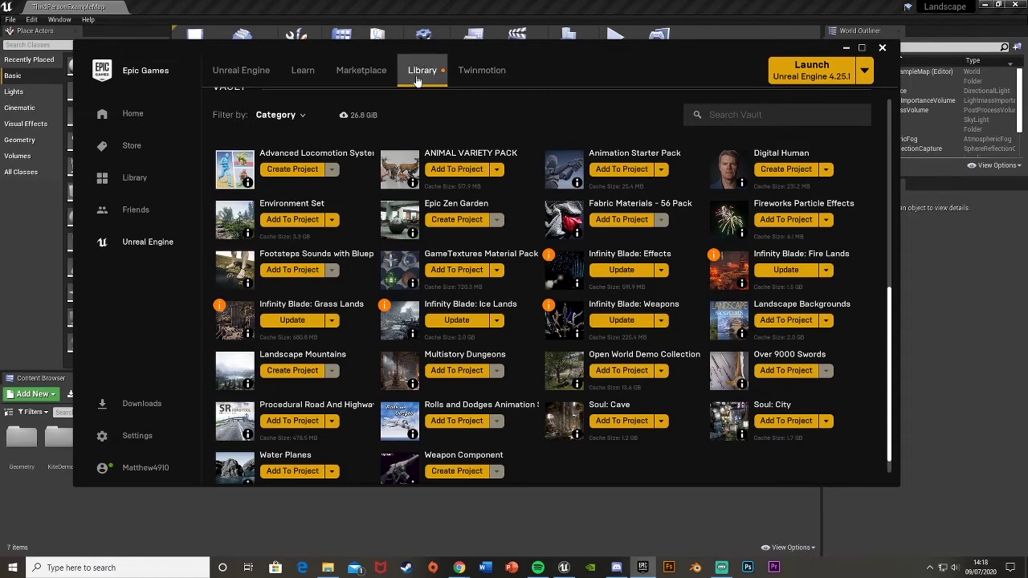
scroll(586, 217, up, 1)
scroll(642, 338, down, 2)
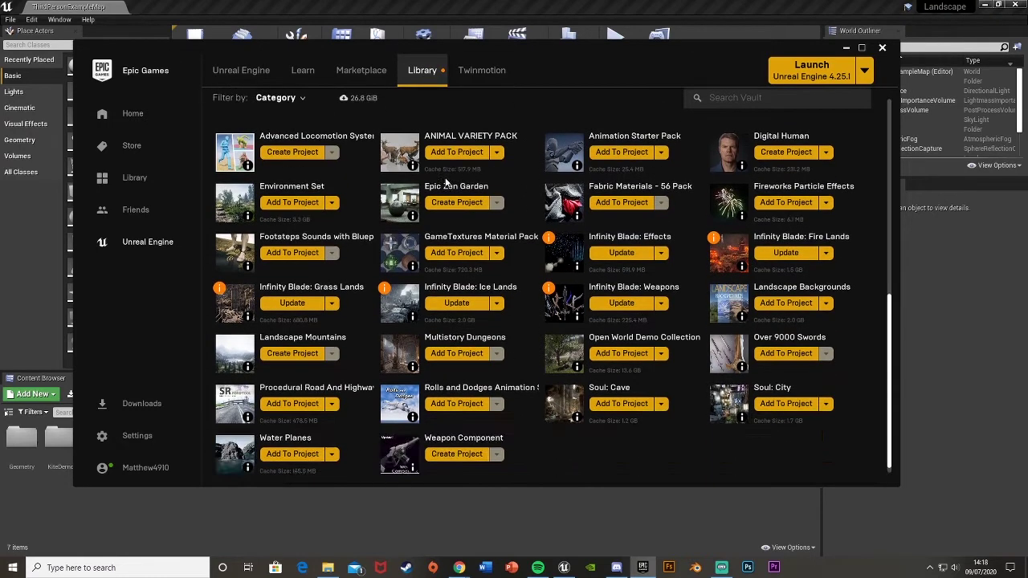
click(645, 345)
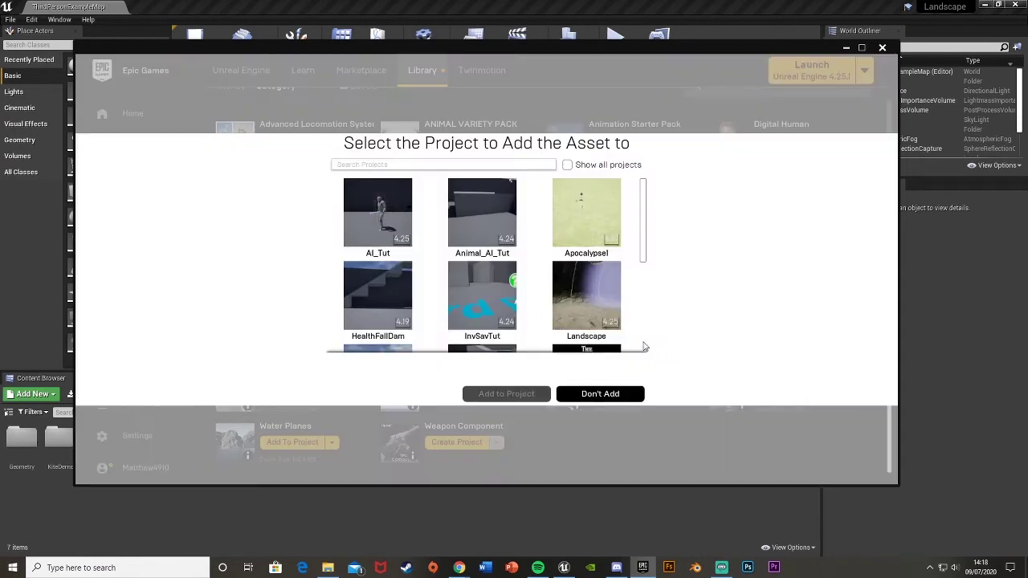
click(575, 328)
scroll(575, 329, down, 1)
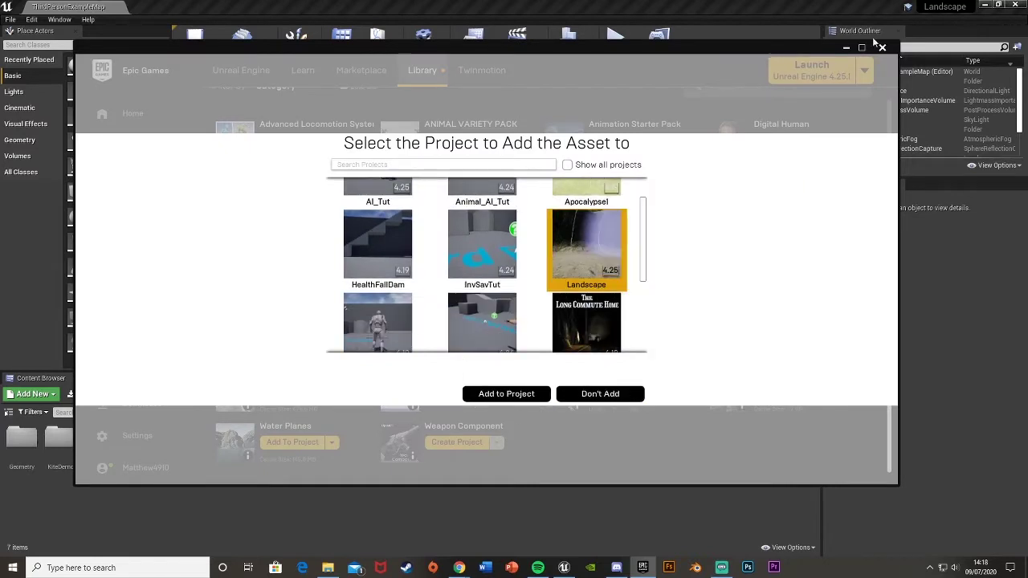
click(846, 47)
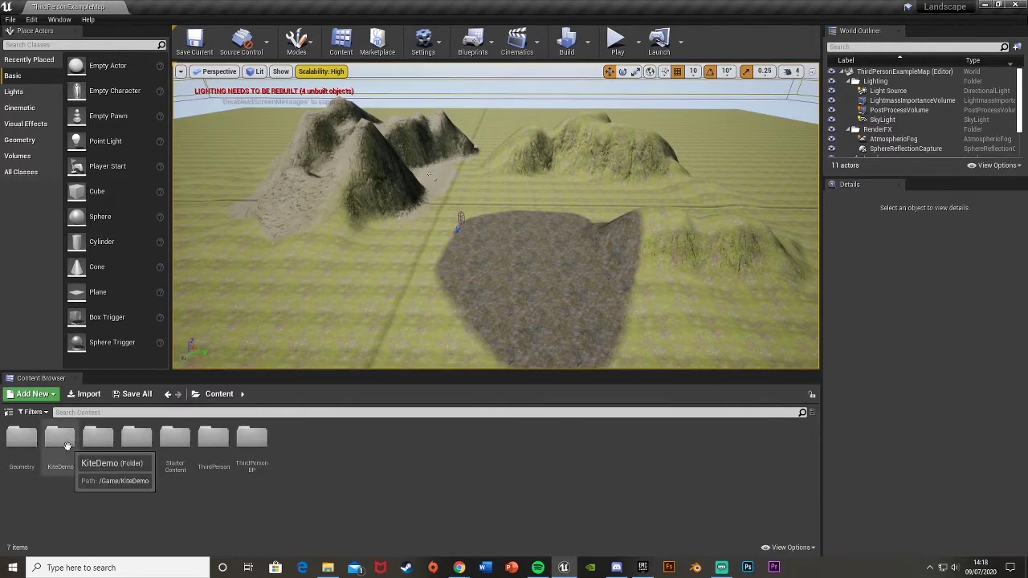
Place the SM_Cliff01 mesh from KiteDemo's Environments/Cliffs/Cliff01 folder on the grassy ground of the level.
double_click(60, 441)
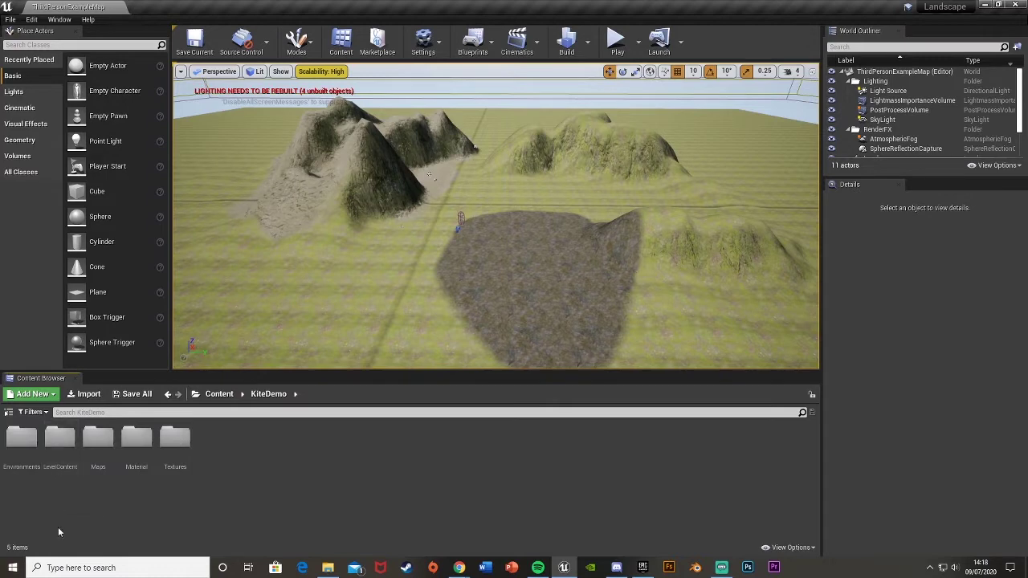
double_click(22, 444)
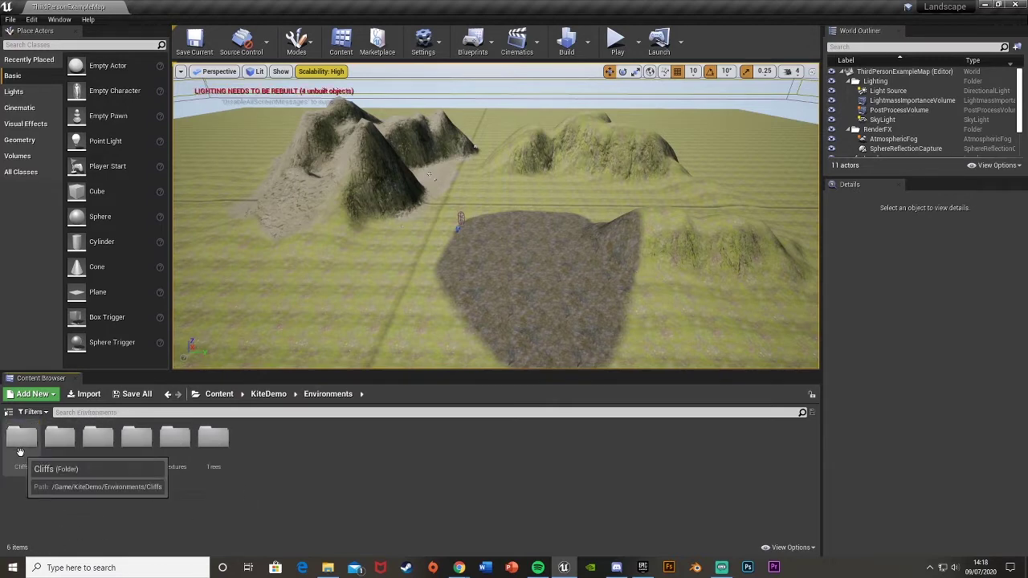
double_click(21, 450)
double_click(30, 465)
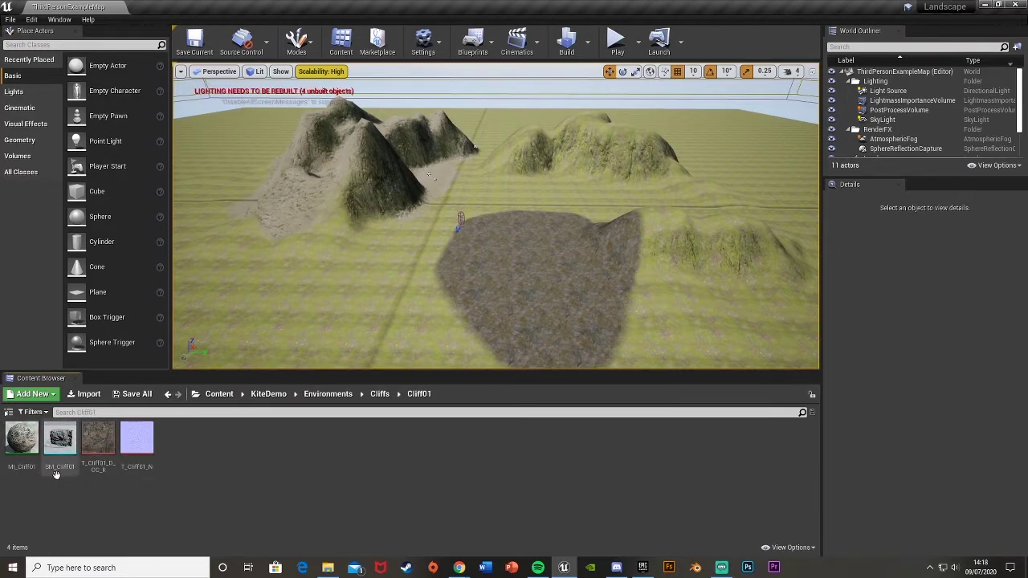
right_drag(488, 236, 361, 245)
drag(66, 447, 459, 260)
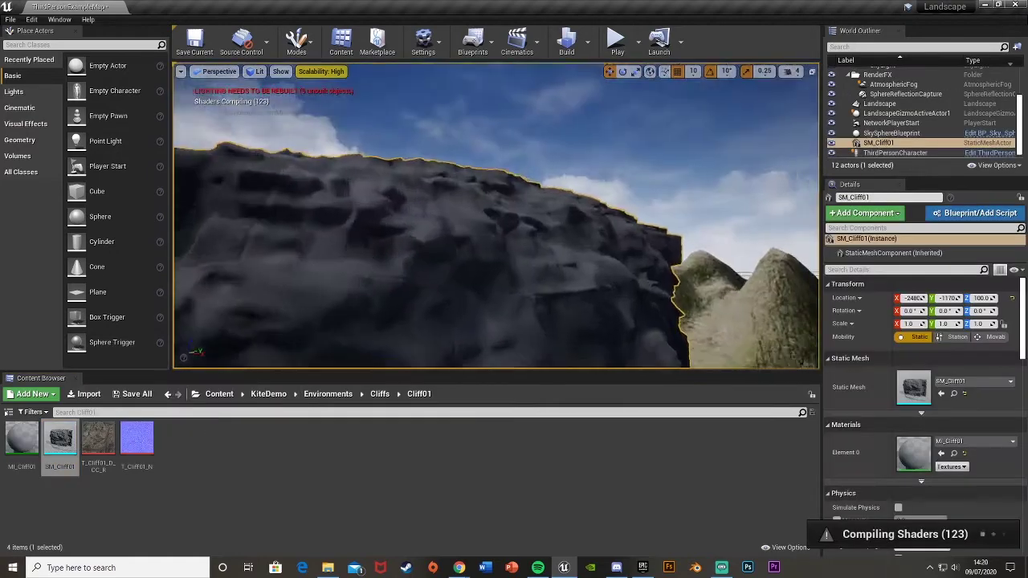
Delete the placed cliff mesh from the level.
right_drag(459, 255, 434, 325)
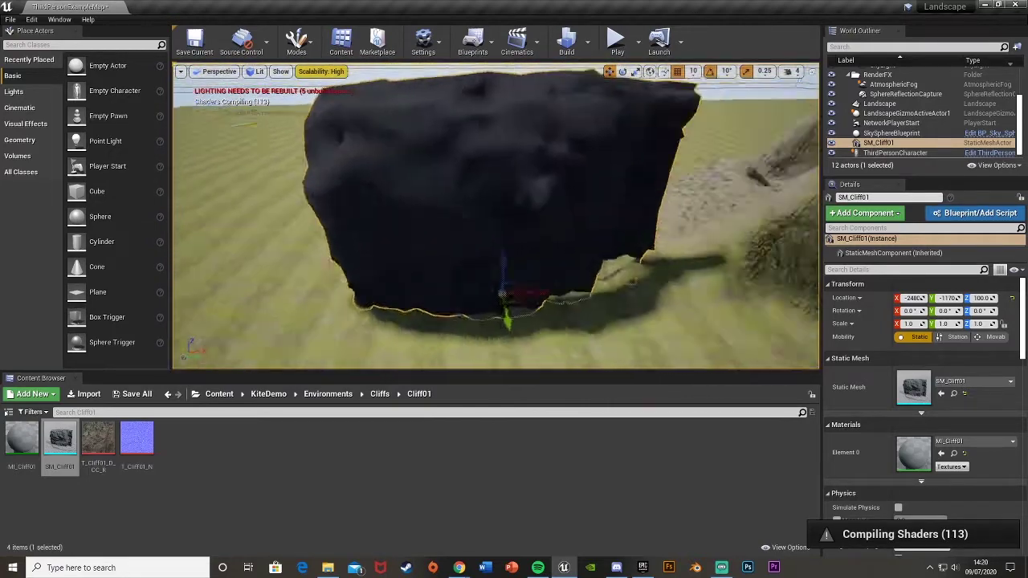
right_drag(602, 209, 553, 238)
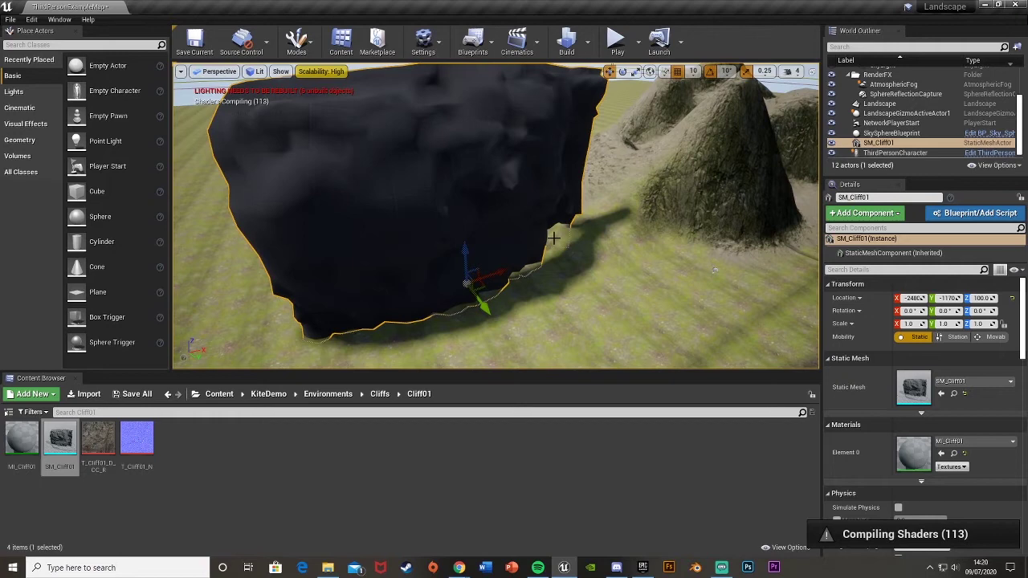
key(Delete)
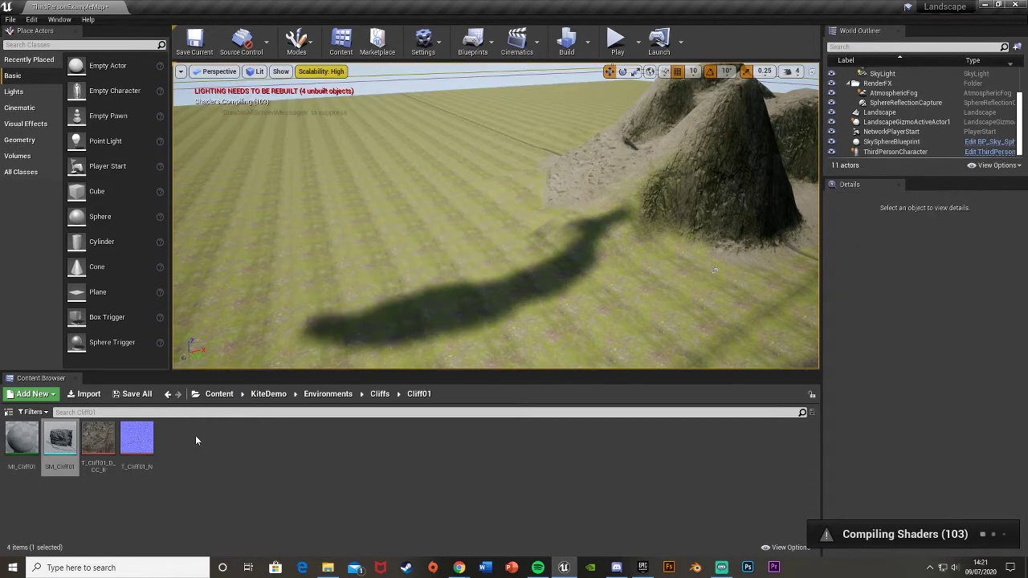
Open KiteDemo's Environments/Foliage/Grass/FieldGrass folder and select the SM_FieldGrass_01 mesh.
right_drag(437, 251, 484, 251)
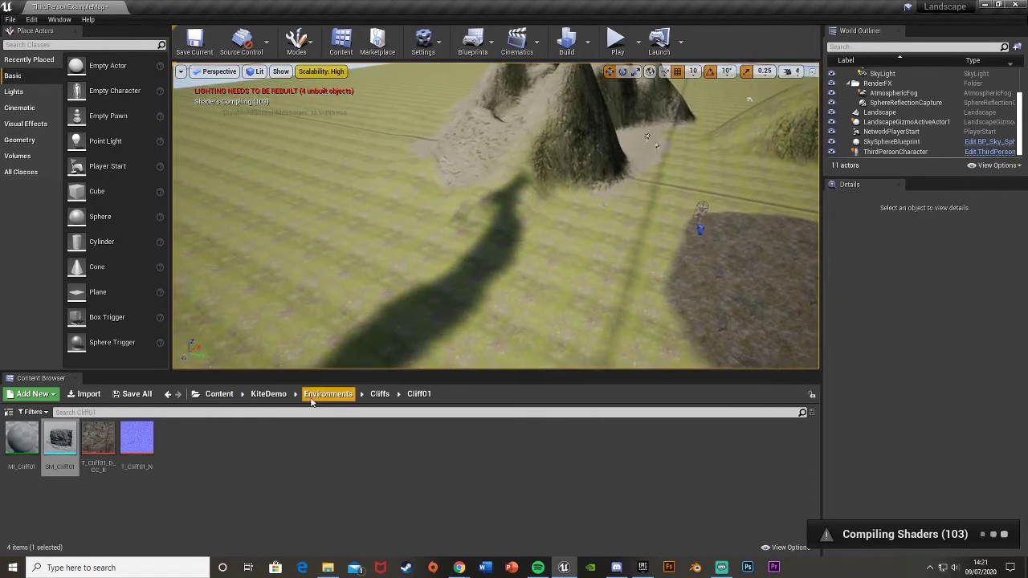
click(268, 393)
click(19, 454)
double_click(20, 454)
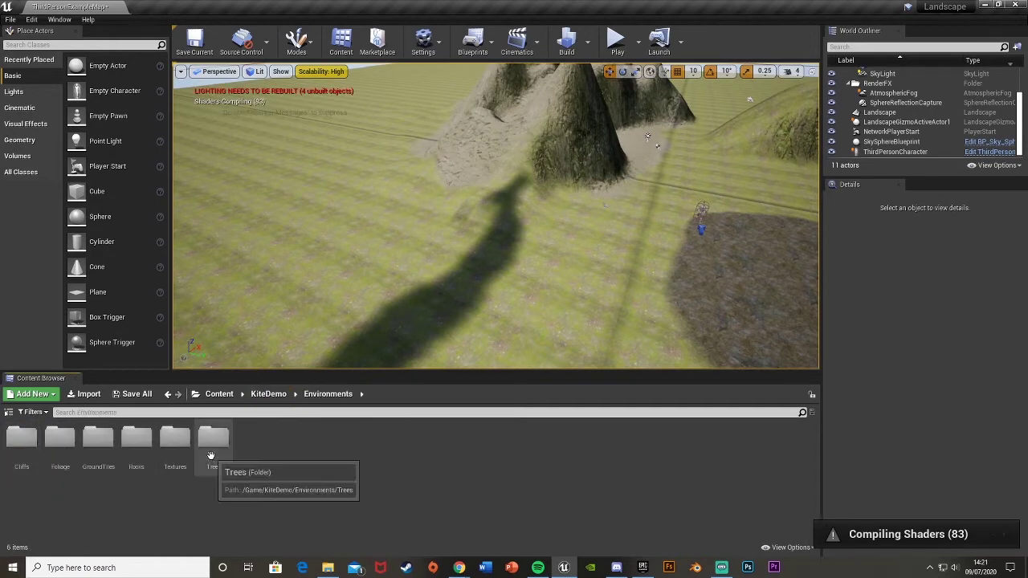
double_click(60, 440)
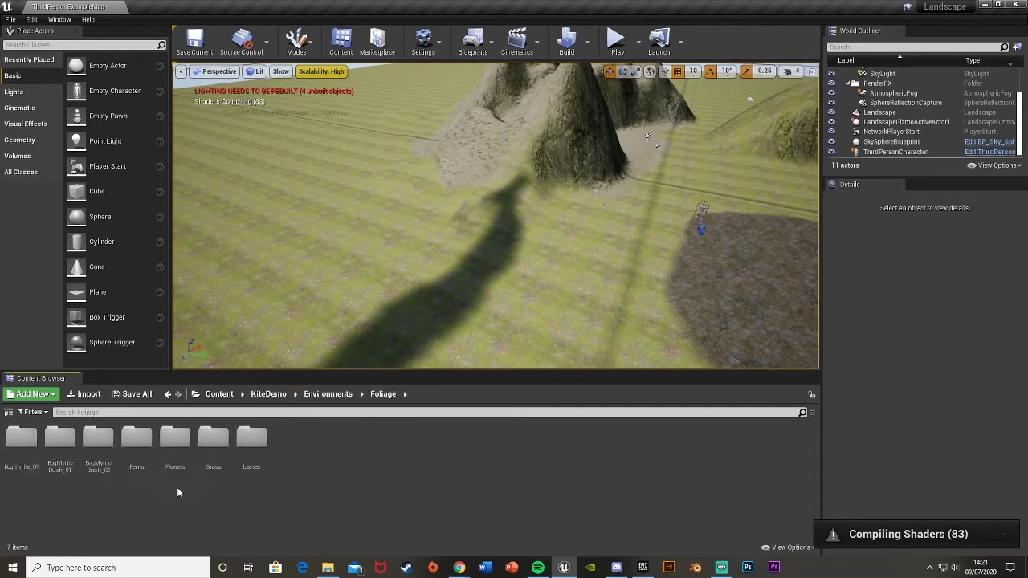
double_click(213, 437)
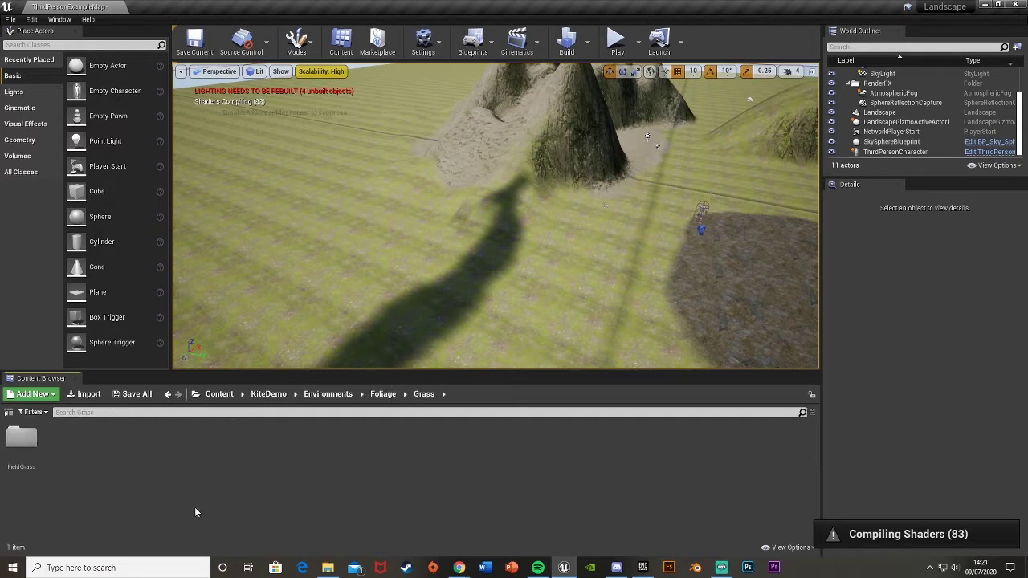
double_click(21, 438)
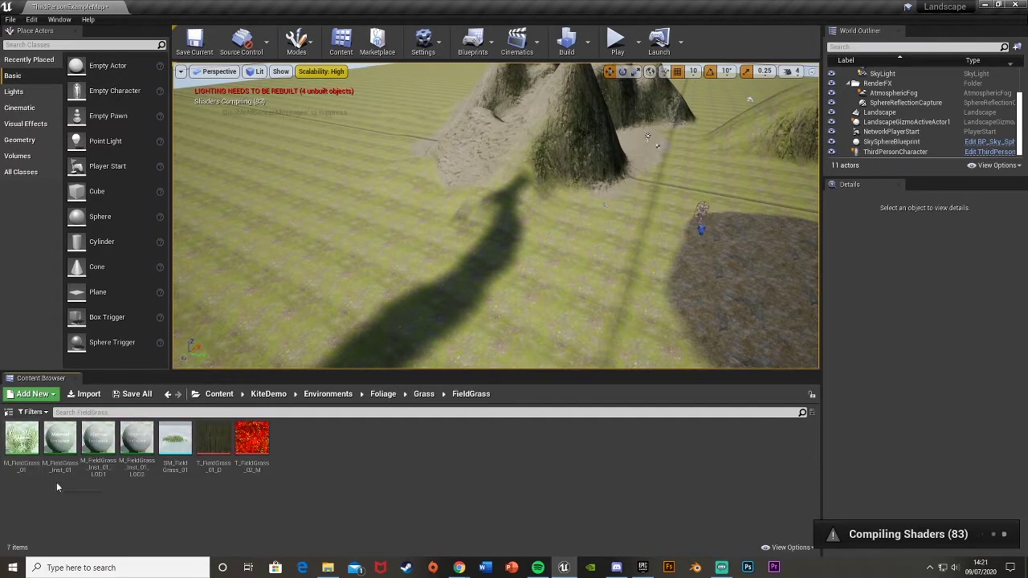
click(171, 446)
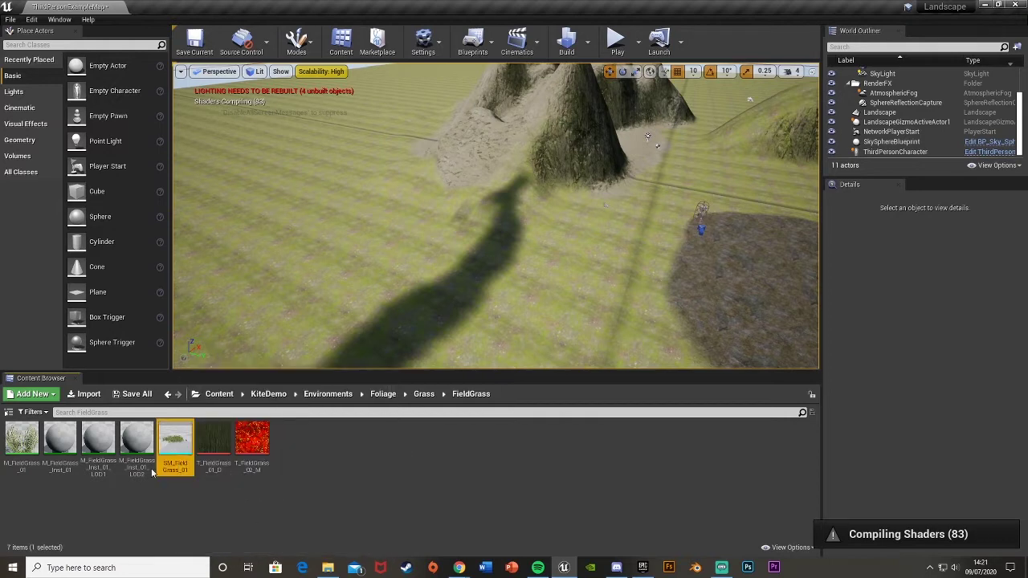
Switch to Foliage editing mode and add SM_FieldGrass_01 as a foliage type.
click(315, 49)
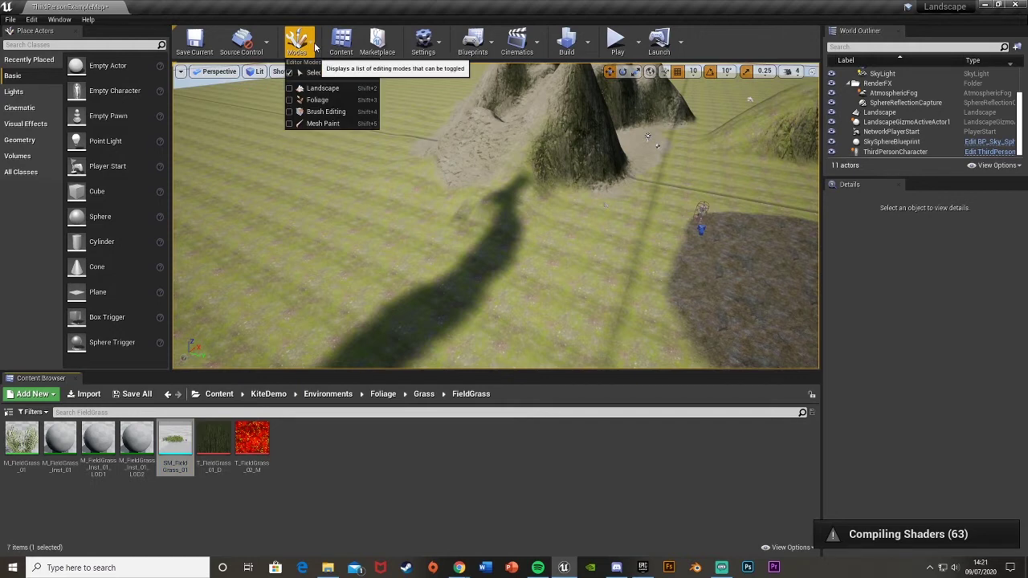
click(318, 98)
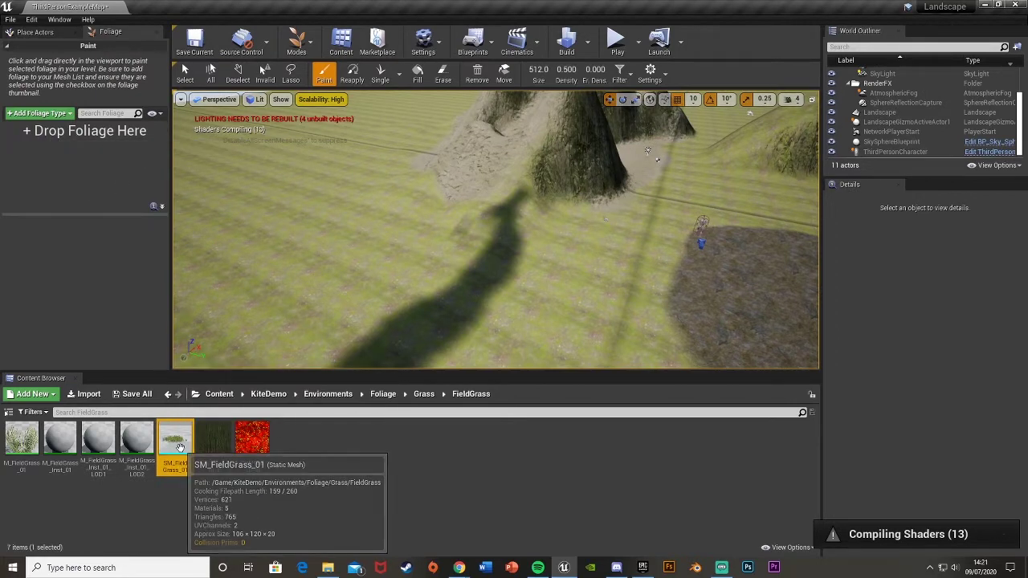
drag(75, 157, 58, 164)
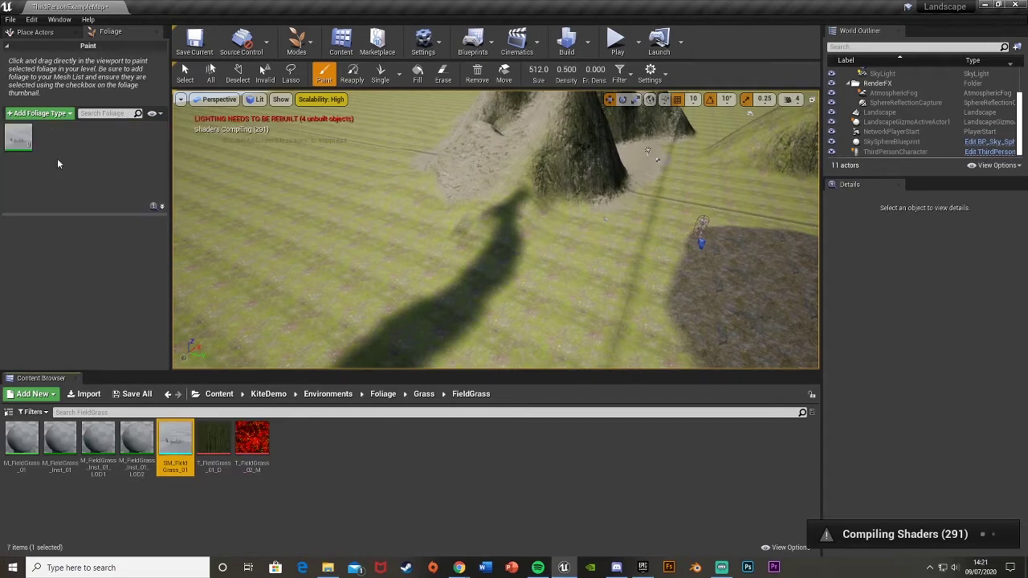
Select the SM_FieldGrass_01 foliage type and set its painting density to 25.
click(19, 138)
scroll(78, 283, down, 2)
scroll(78, 283, up, 2)
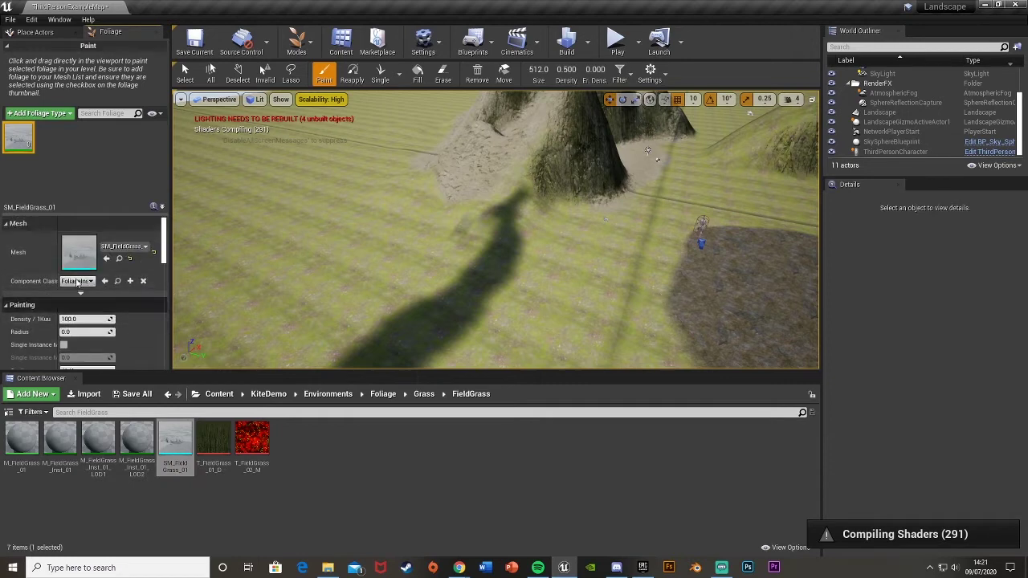
scroll(40, 315, down, 2)
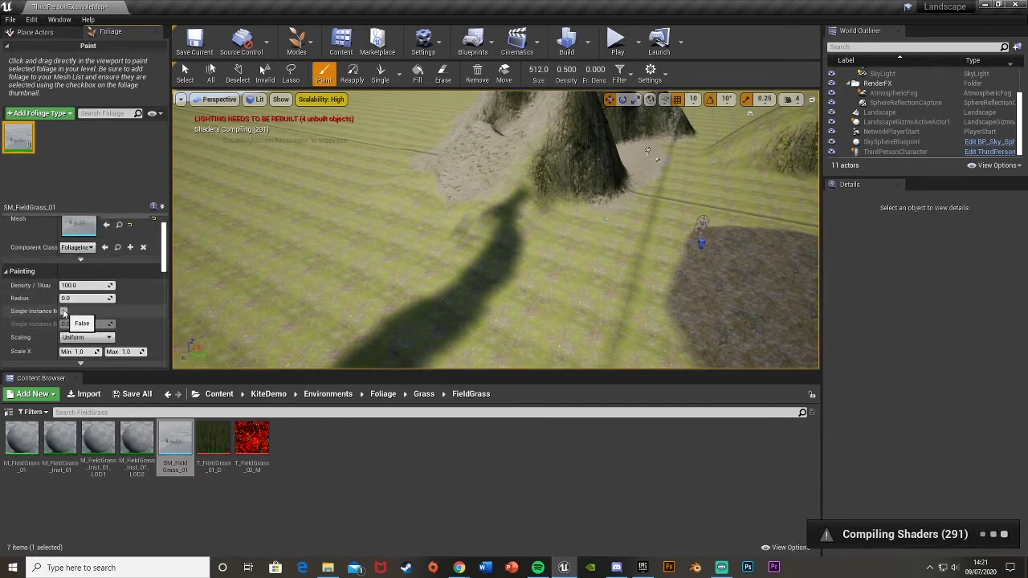
scroll(99, 311, down, 2)
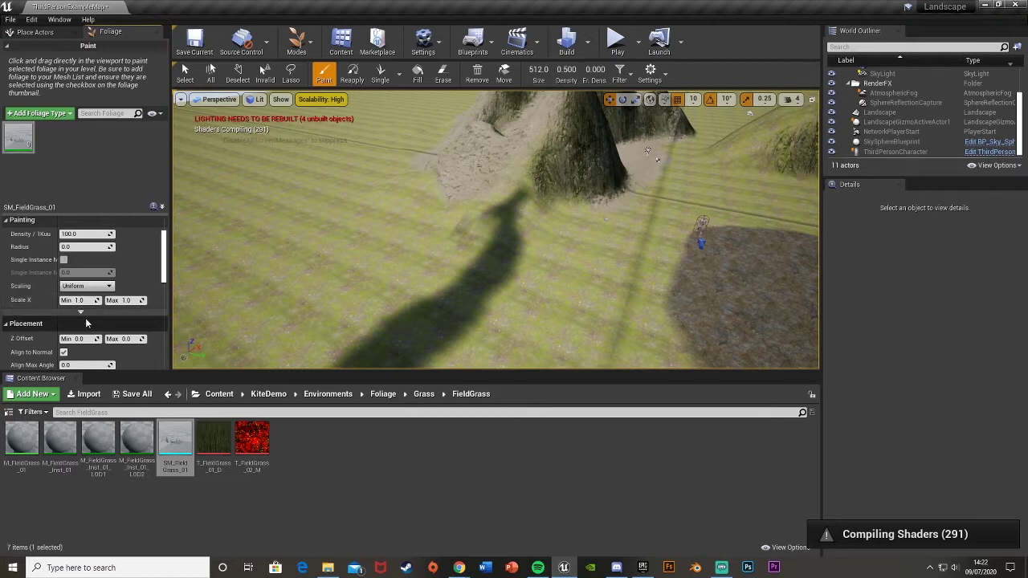
scroll(80, 320, up, 3)
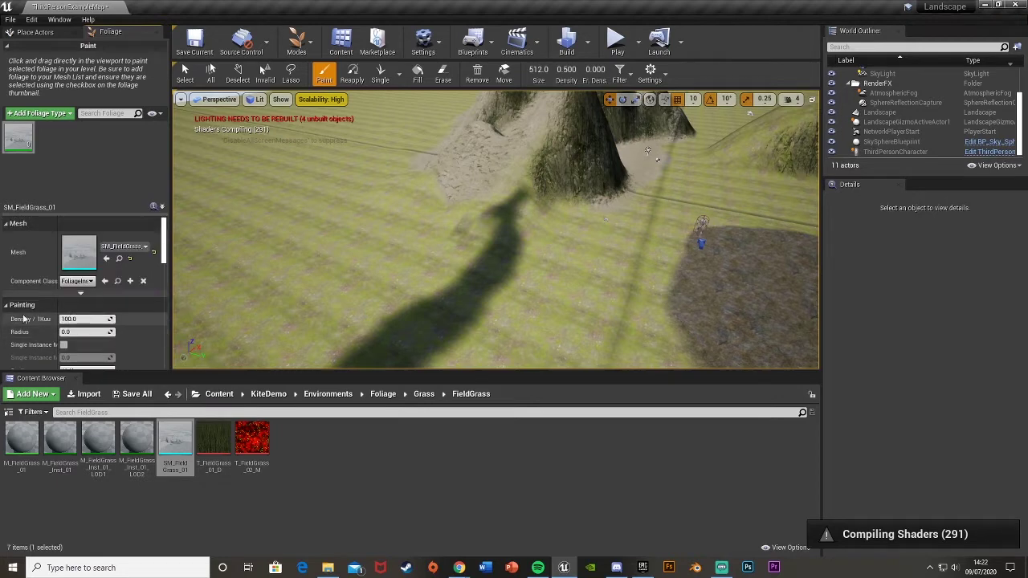
right_drag(223, 284, 177, 281)
click(96, 302)
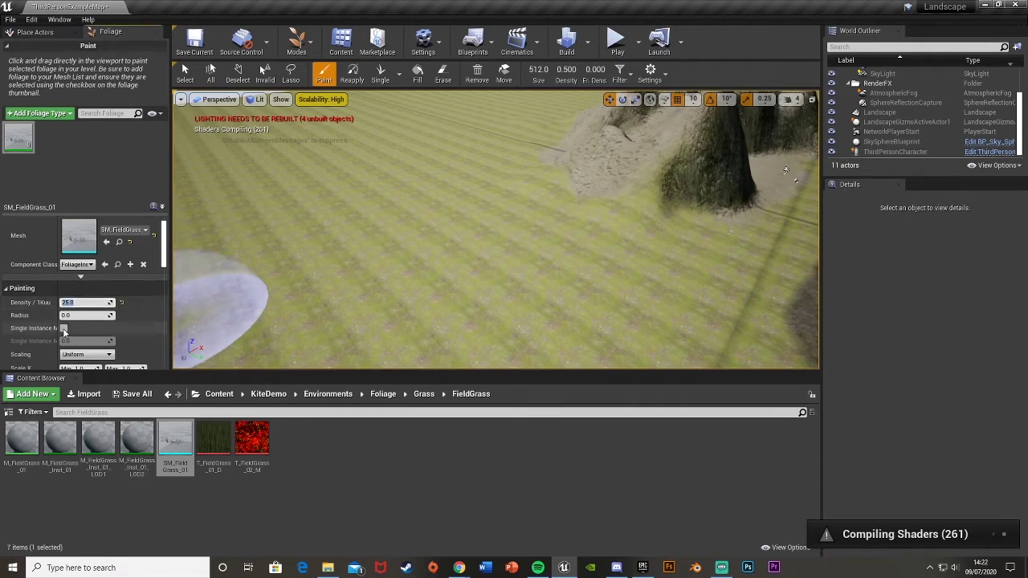
Set the minimum Scale X of the field grass foliage to 0.5.
scroll(68, 315, down, 5)
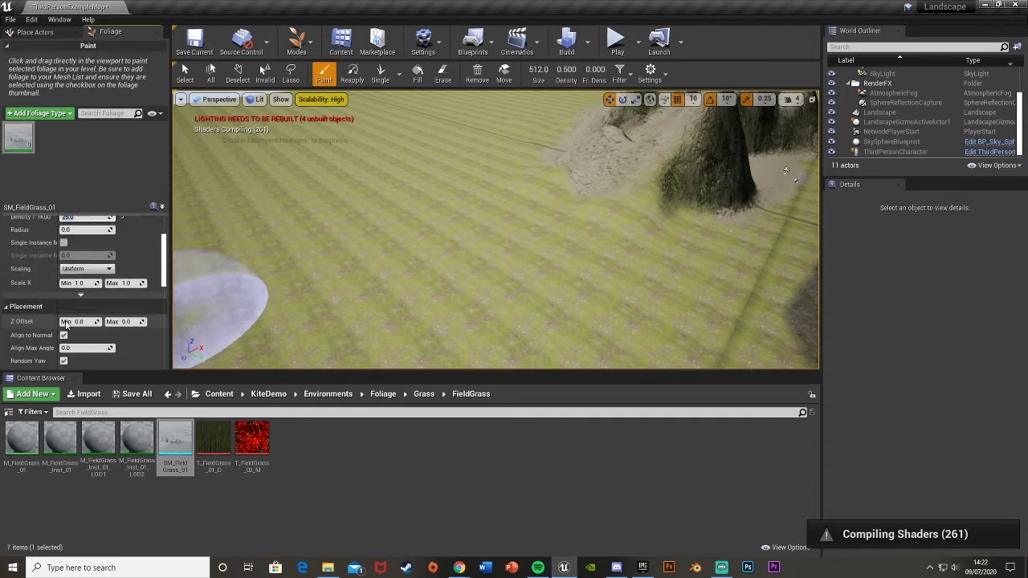
click(78, 284)
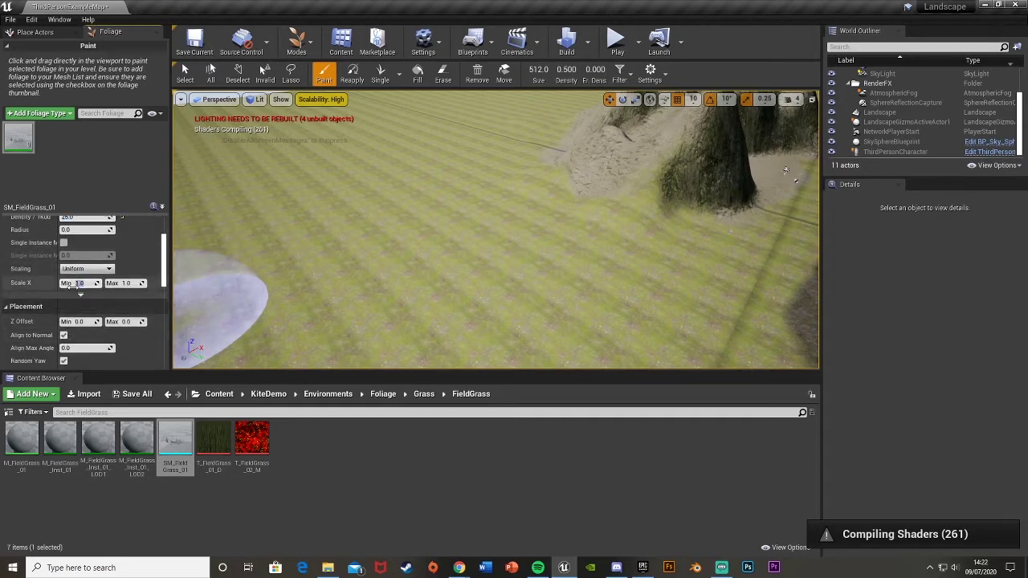
text(0.5)
key(Tab)
Review the field grass foliage's placement, instance, collision, scalability, physics and virtual texture settings.
scroll(72, 338, down, 5)
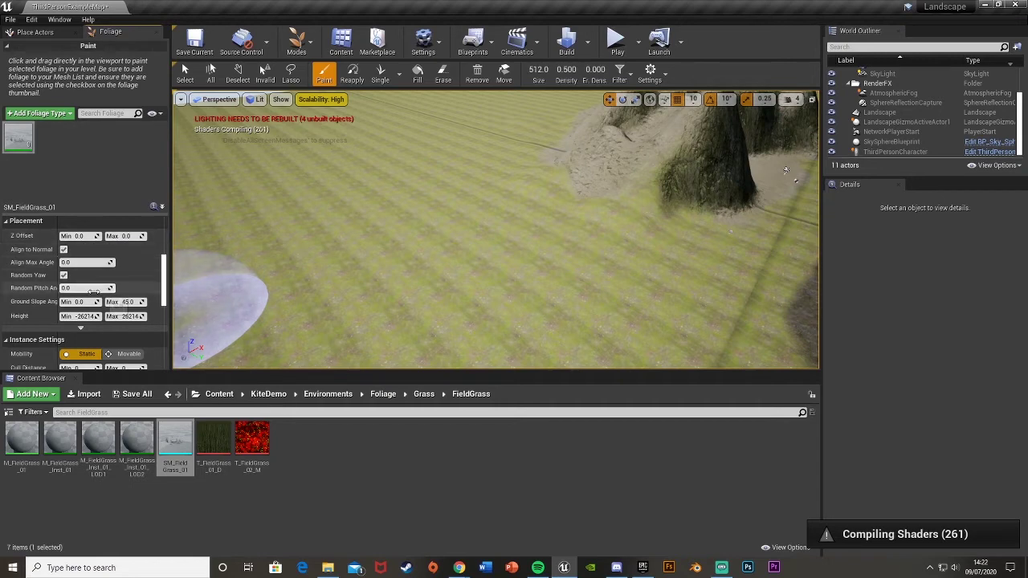
scroll(66, 297, down, 2)
scroll(66, 297, down, 4)
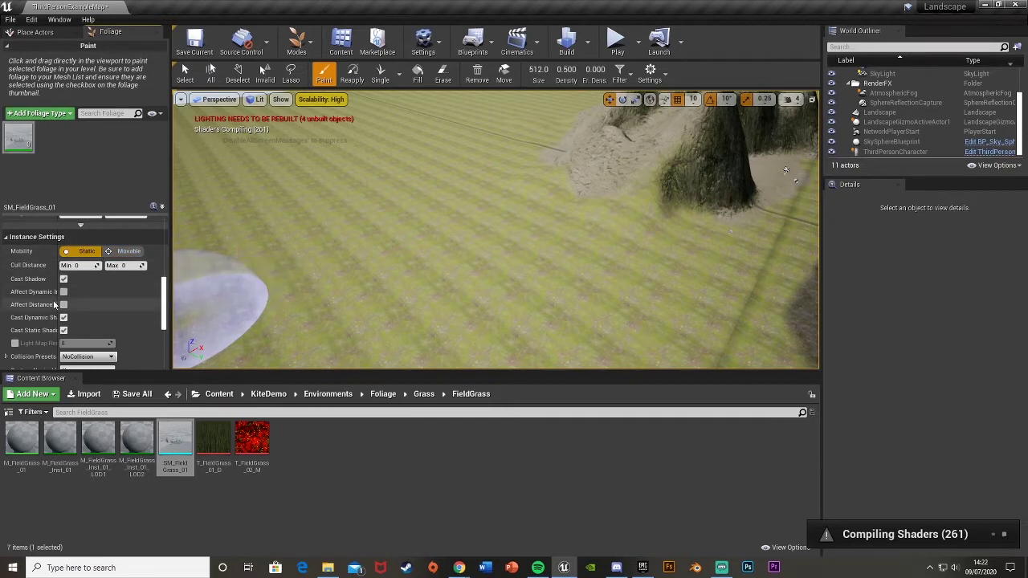
scroll(133, 306, down, 3)
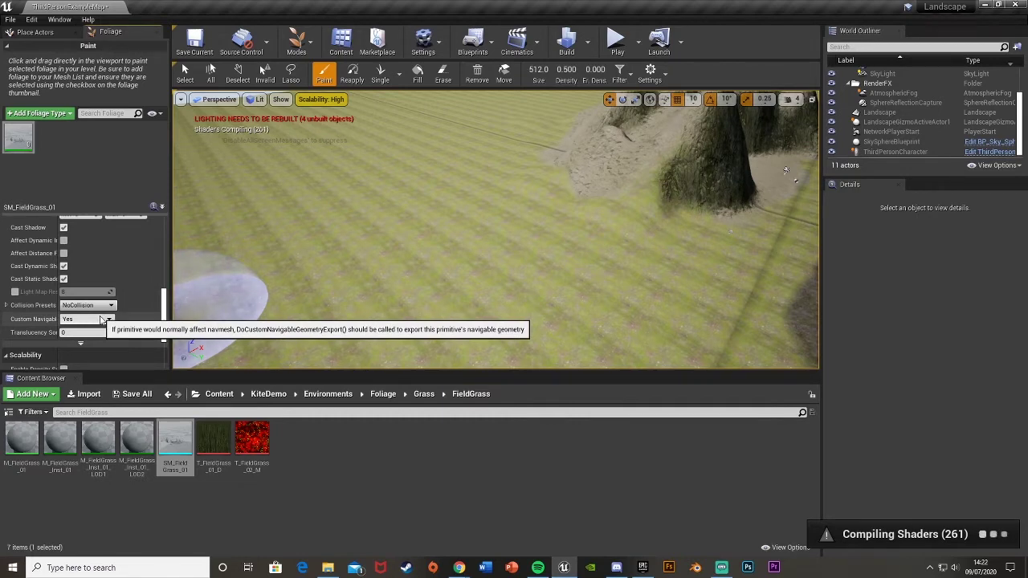
scroll(85, 318, down, 3)
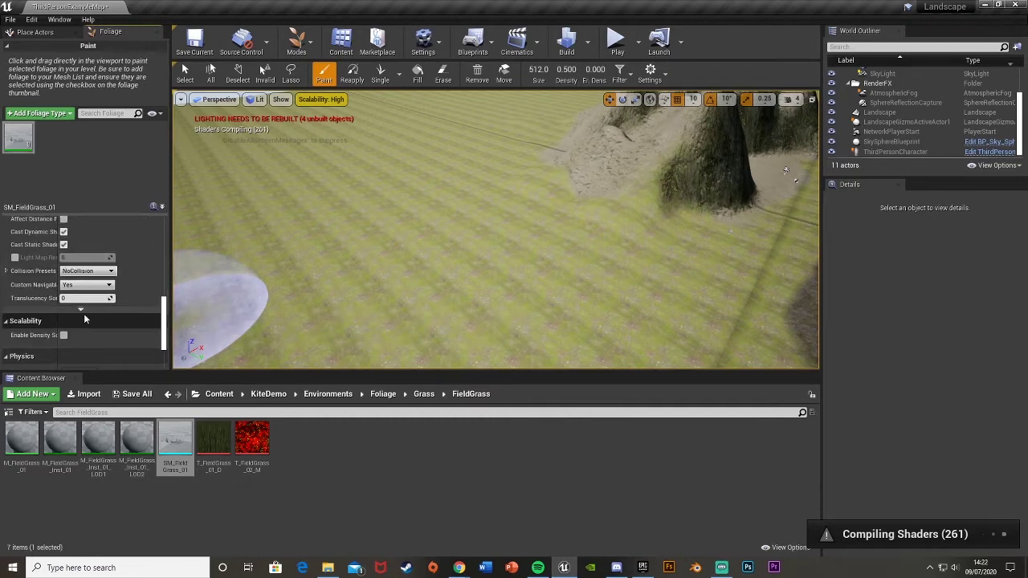
scroll(83, 313, down, 2)
scroll(92, 305, down, 2)
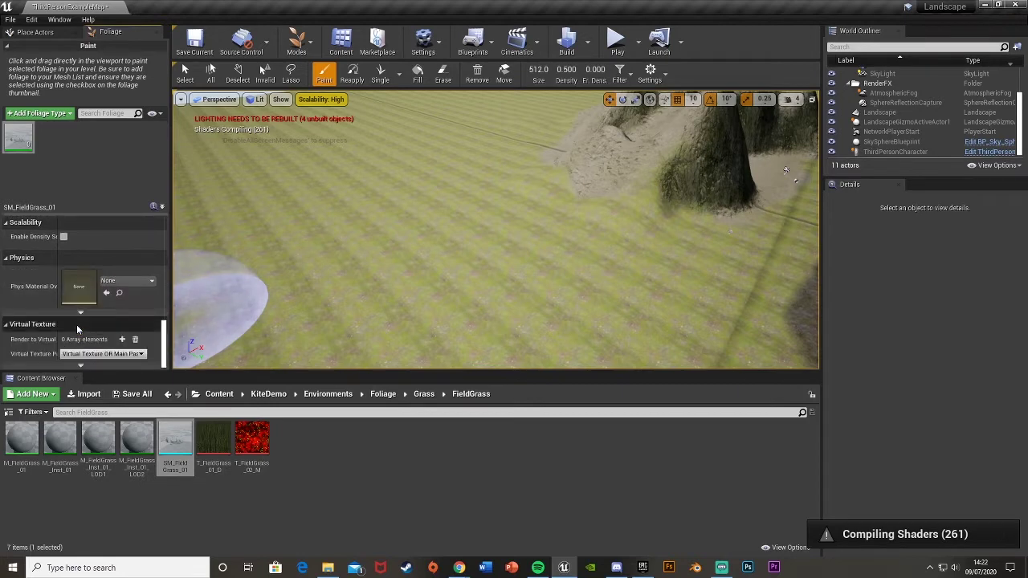
scroll(88, 321, up, 4)
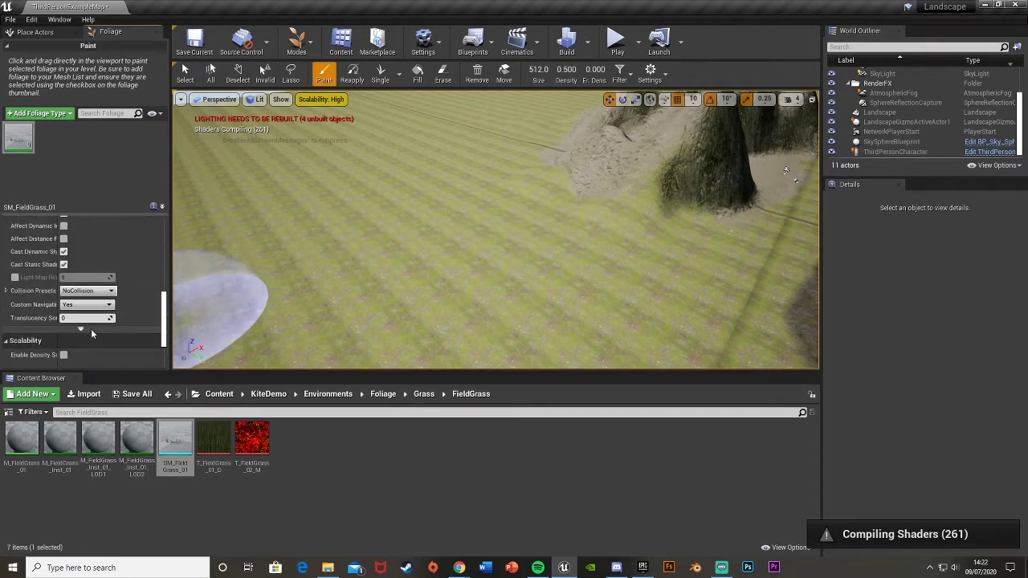
Paint a first patch of SM_FieldGrass_01 foliage onto the open grassy area of the landscape.
scroll(88, 322, up, 4)
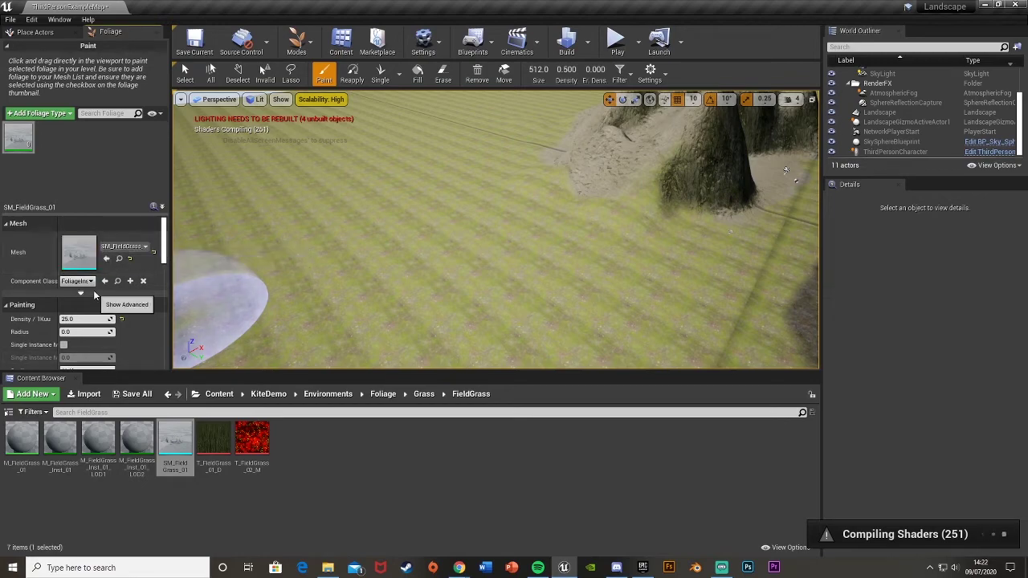
right_drag(390, 232, 361, 241)
right_drag(464, 203, 429, 217)
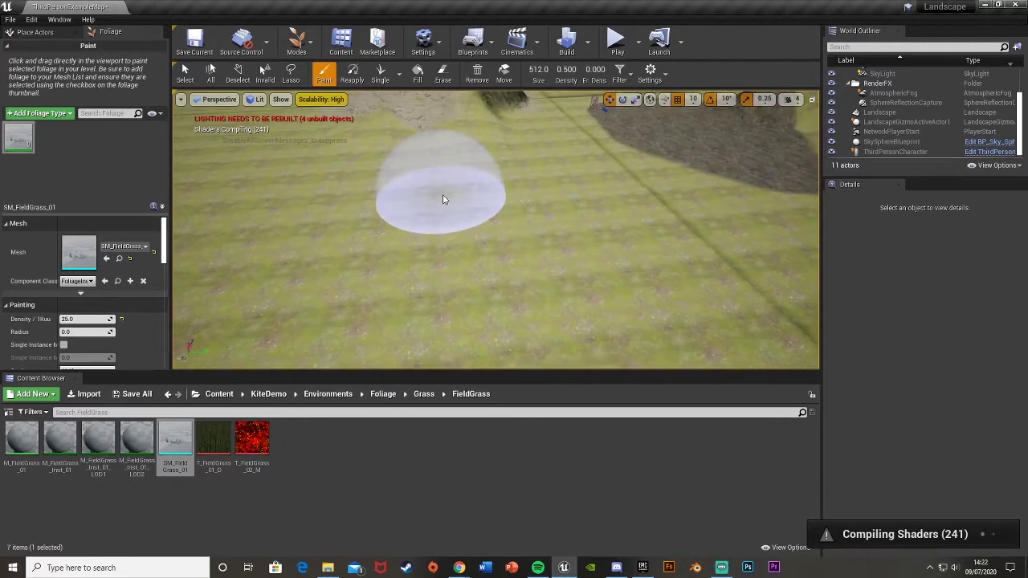
click(415, 249)
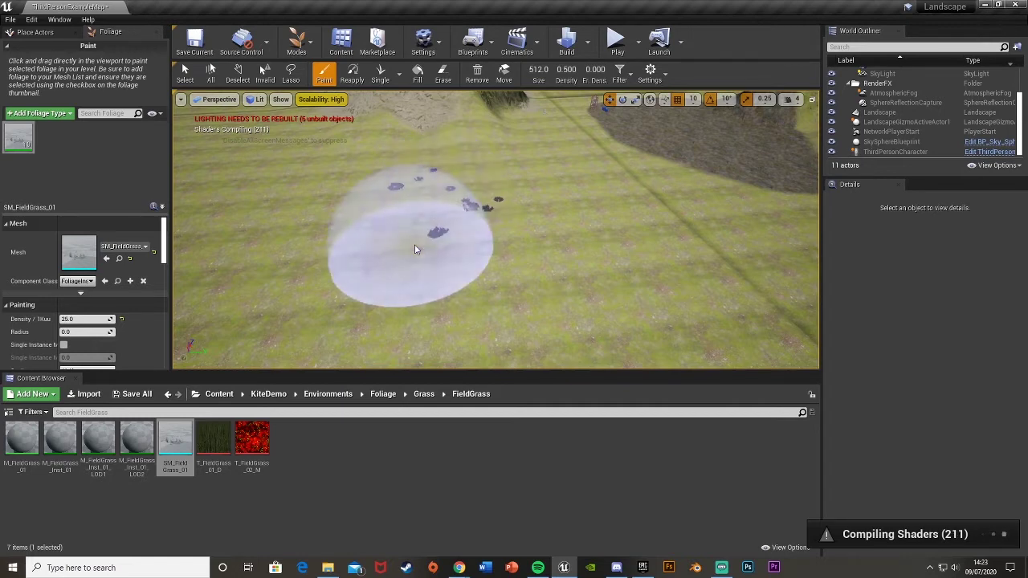
mouse_move(415, 249)
mouse_down()
mouse_move(333, 209)
mouse_move(390, 266)
mouse_move(558, 276)
mouse_move(550, 186)
mouse_move(408, 188)
mouse_move(262, 228)
mouse_up()
Inspect the painted grass up close, set the field grass density to 50, and paint another patch beside it.
mouse_move(402, 257)
right_down()
mouse_move(378, 269)
mouse_move(502, 299)
right_up()
key(w)
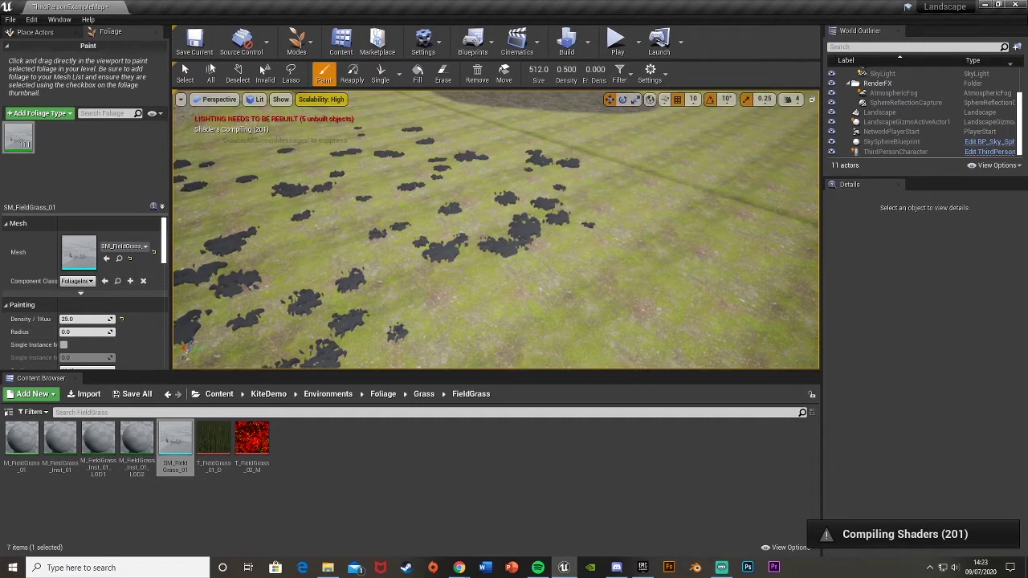
right_drag(533, 248, 528, 248)
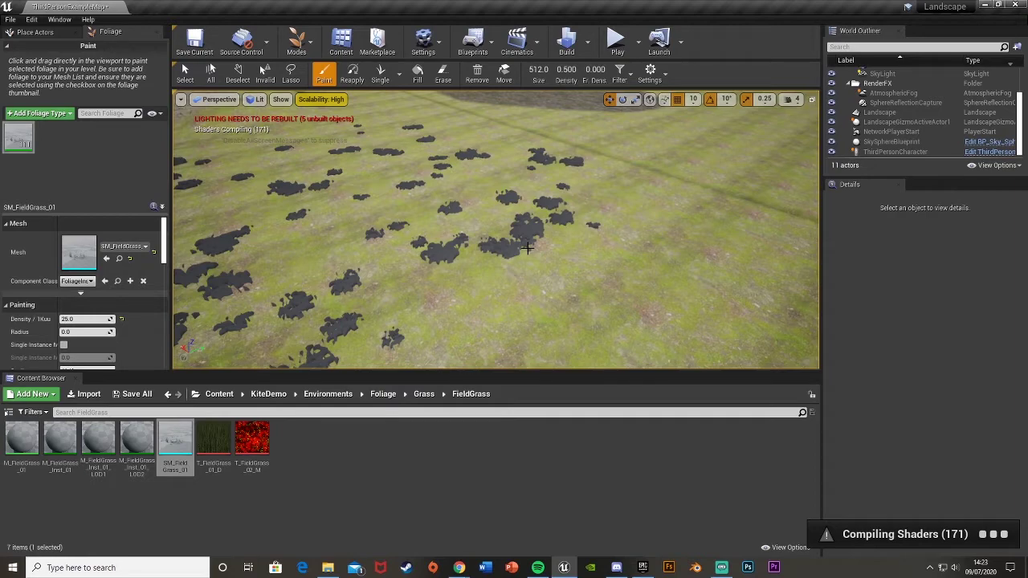
scroll(480, 219, up, 3)
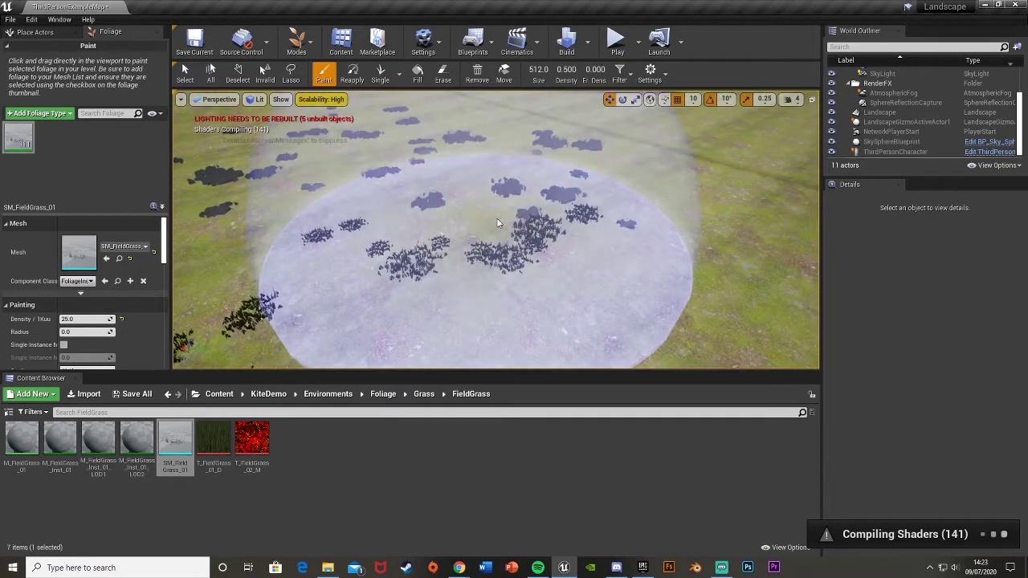
mouse_move(498, 224)
right_down()
mouse_move(497, 201)
mouse_move(522, 233)
mouse_move(514, 213)
mouse_move(526, 201)
mouse_move(502, 221)
mouse_move(534, 218)
right_up()
key(w)
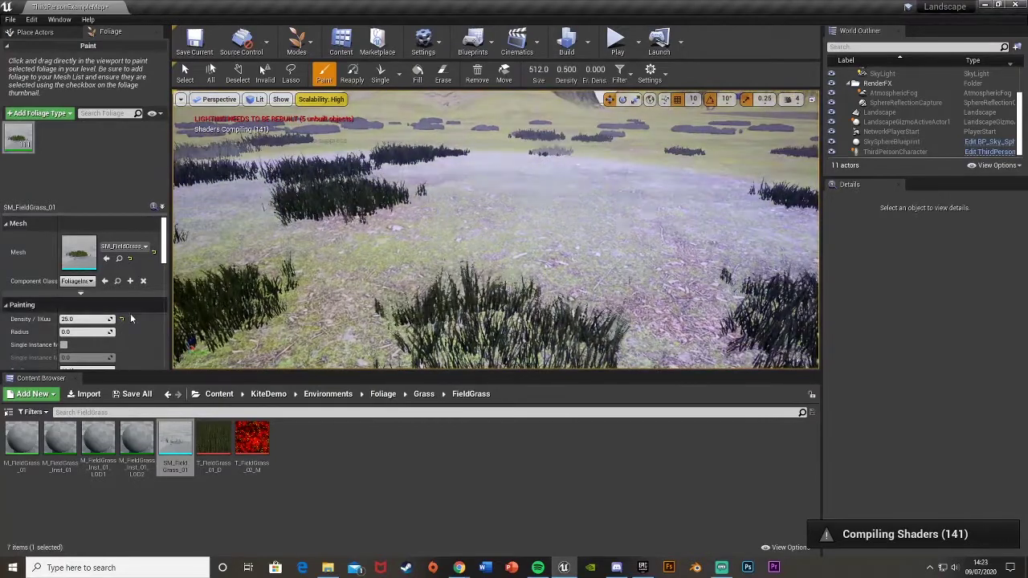
click(101, 319)
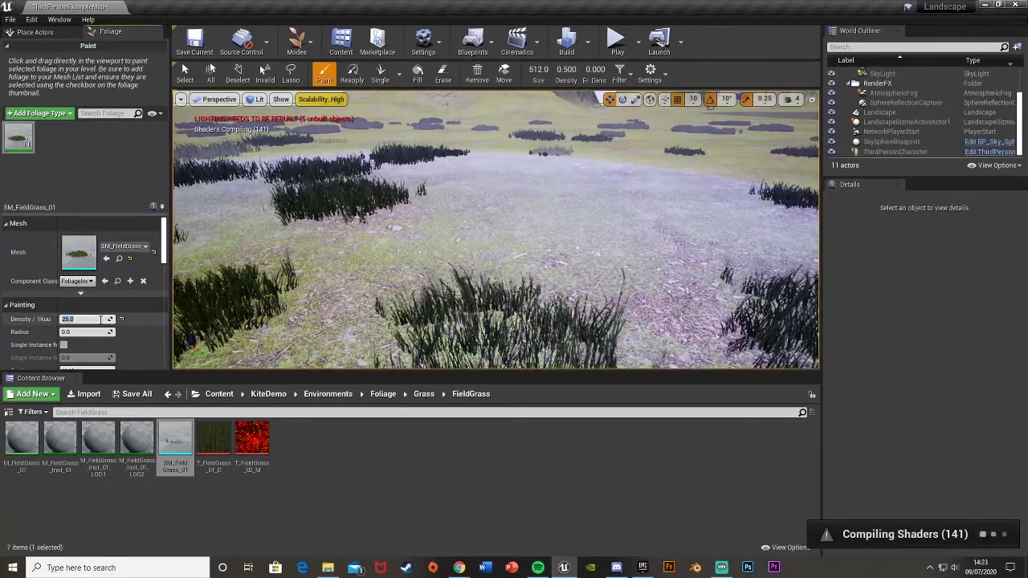
text(50)
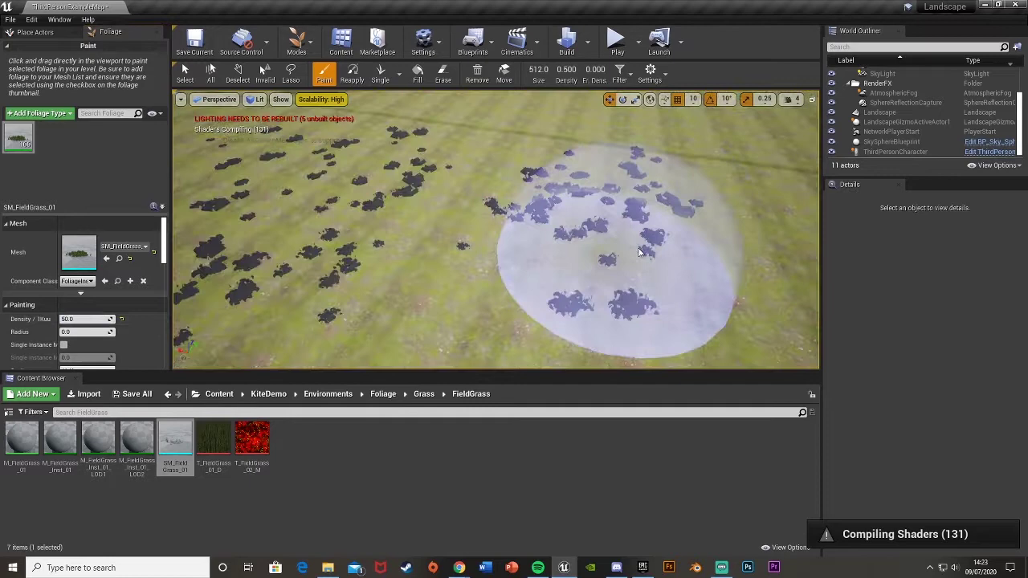
drag(640, 252, 474, 261)
Set the field grass density to 200 and paint thicker patches of grass across the landscape.
click(123, 320)
mouse_move(502, 282)
right_down()
mouse_move(530, 289)
mouse_move(502, 283)
right_up()
click(536, 343)
mouse_move(534, 341)
mouse_down()
mouse_move(585, 248)
mouse_move(539, 172)
mouse_move(436, 154)
mouse_move(275, 189)
mouse_move(387, 243)
mouse_move(532, 231)
mouse_up()
right_drag(533, 230, 569, 254)
mouse_move(569, 254)
mouse_down()
mouse_move(462, 150)
mouse_move(409, 237)
mouse_move(443, 257)
mouse_up()
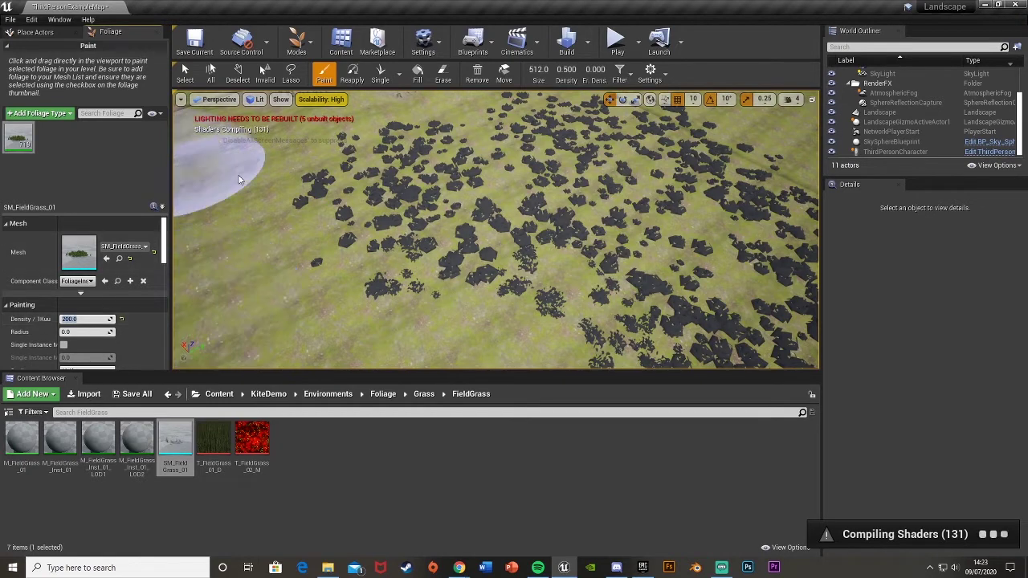
right_drag(462, 177, 354, 181)
mouse_move(484, 207)
mouse_down()
mouse_move(489, 248)
mouse_move(425, 195)
mouse_move(200, 218)
mouse_up()
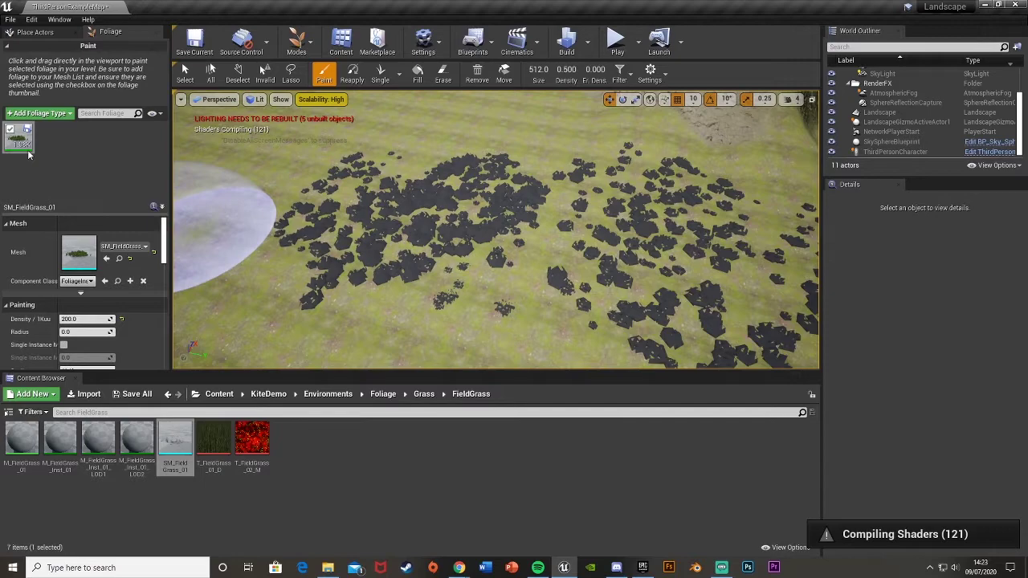
Play the level in the editor, run the character through the painted grass to examine it, and stop the session.
mouse_move(477, 238)
right_down()
mouse_move(626, 245)
mouse_move(506, 261)
mouse_move(474, 238)
right_up()
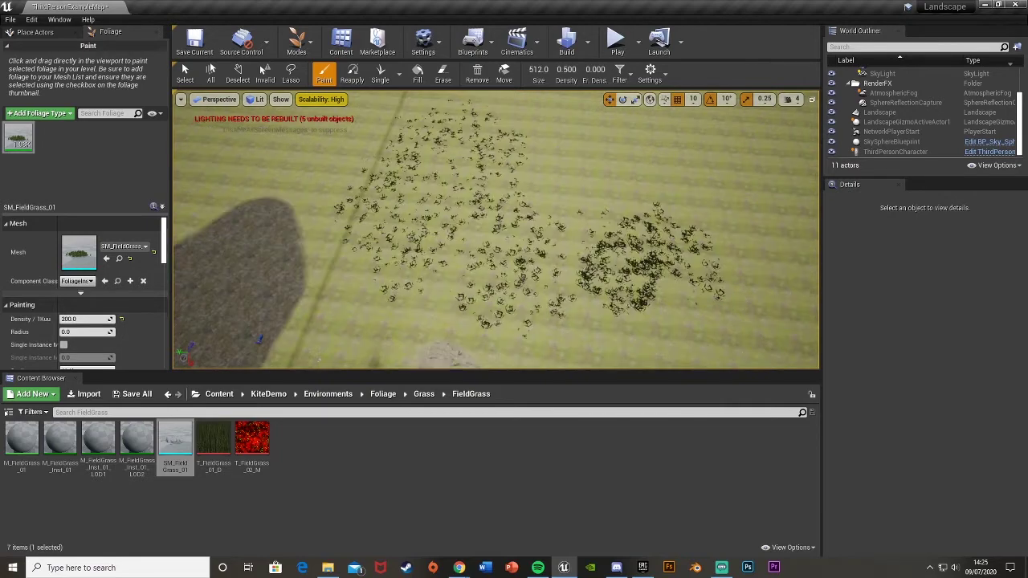
right_drag(626, 230, 577, 232)
click(618, 40)
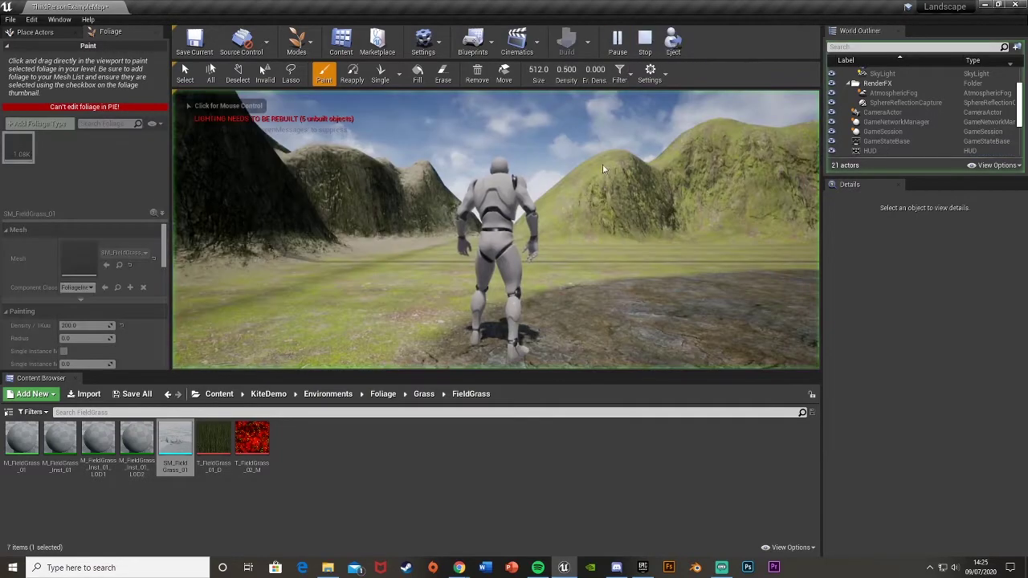
key(w)
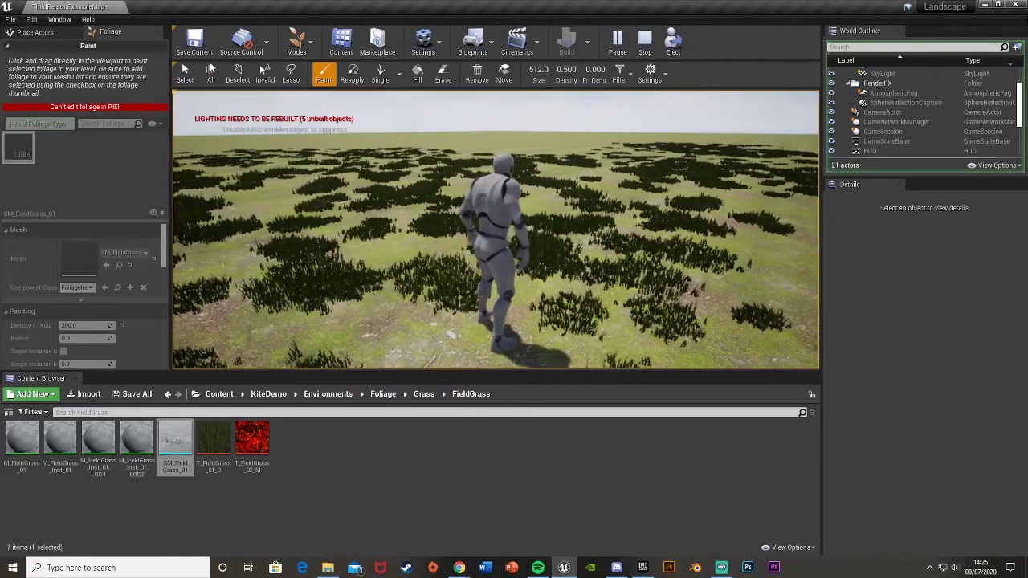
key(w)
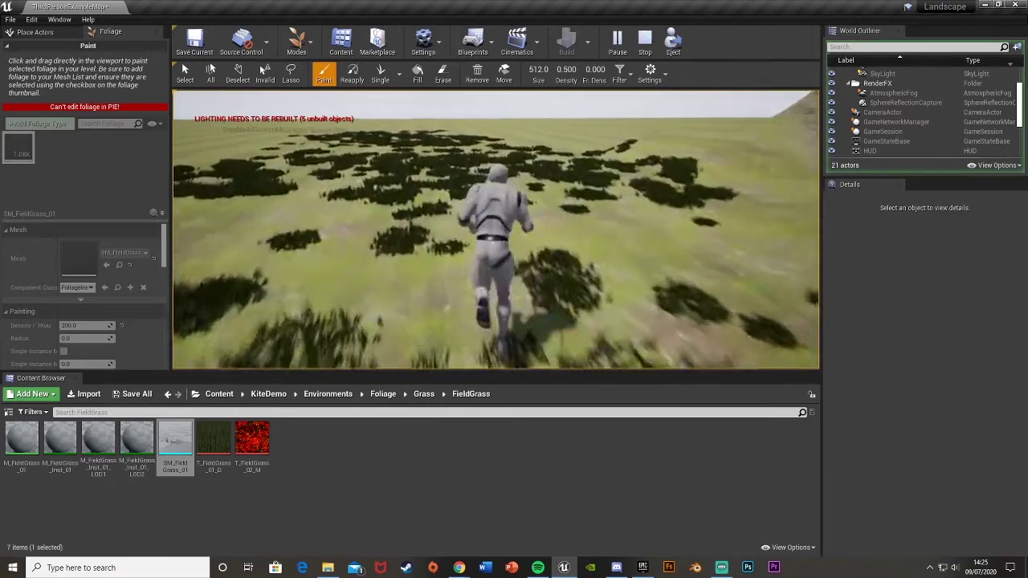
key(w)
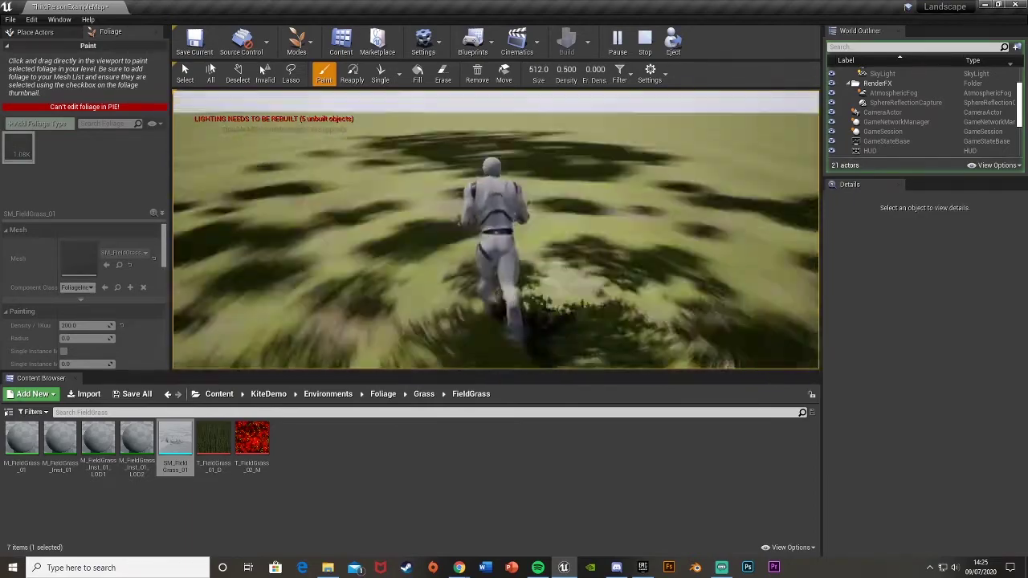
key(w)
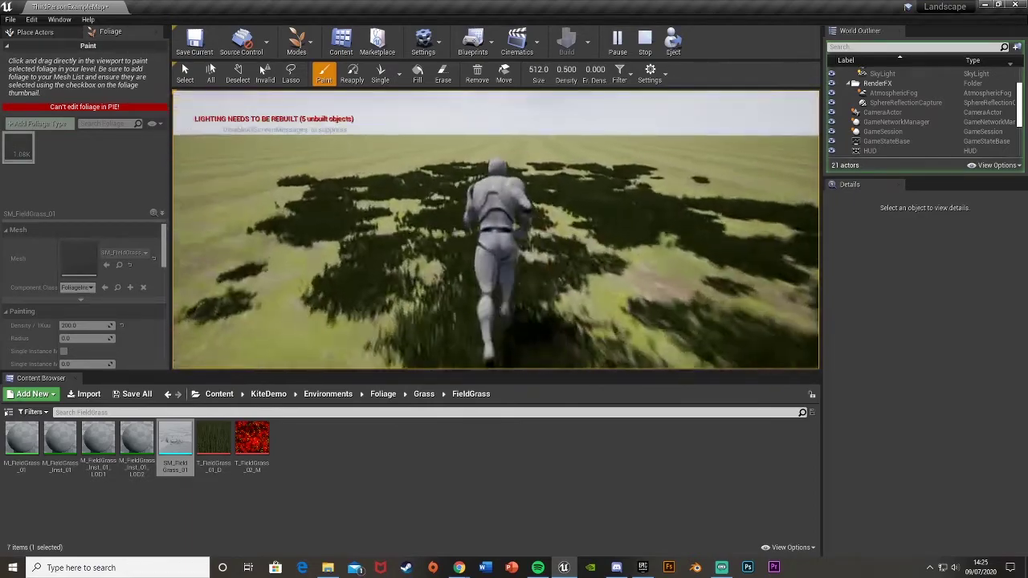
key(w)
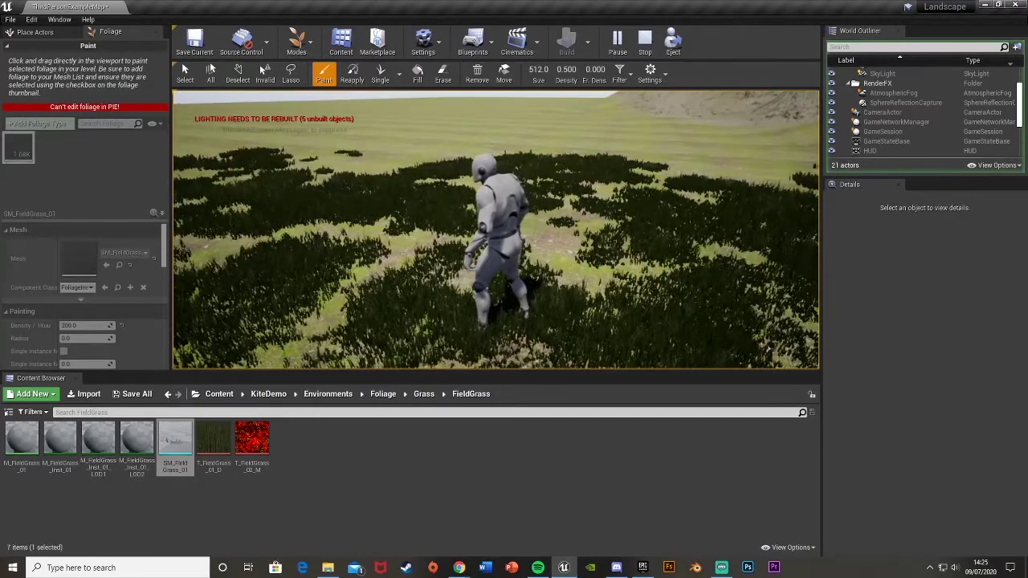
key(w)
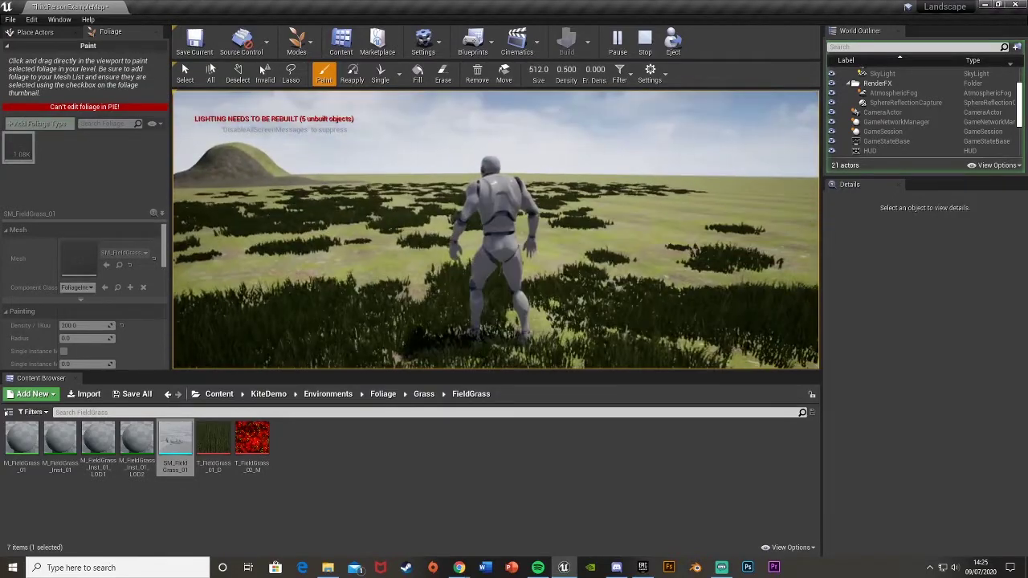
key(Escape)
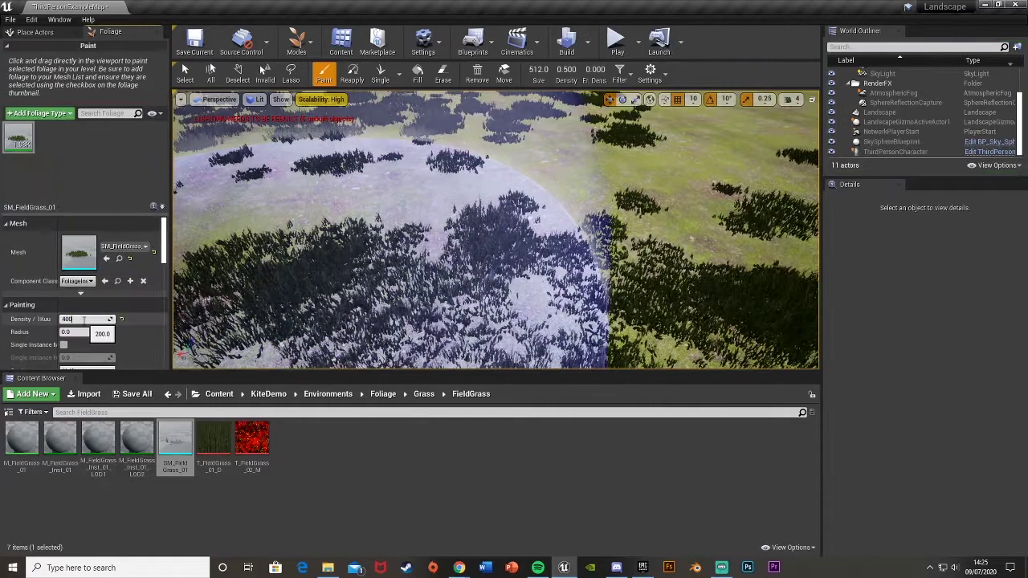
Set the field grass density to 400, paint a dense patch on bare ground, and erase over it with the brush.
mouse_move(480, 193)
mouse_down()
mouse_move(495, 177)
mouse_move(362, 173)
mouse_move(480, 153)
mouse_move(556, 162)
mouse_up()
right_drag(556, 162, 417, 200)
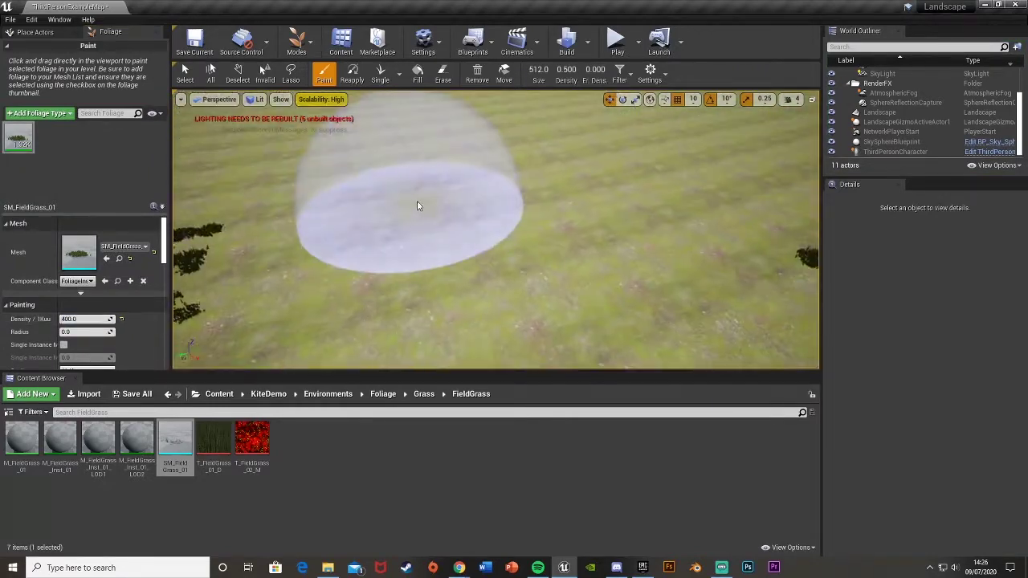
mouse_move(419, 205)
mouse_down()
mouse_move(446, 191)
mouse_move(522, 201)
mouse_move(457, 170)
mouse_move(368, 172)
mouse_up()
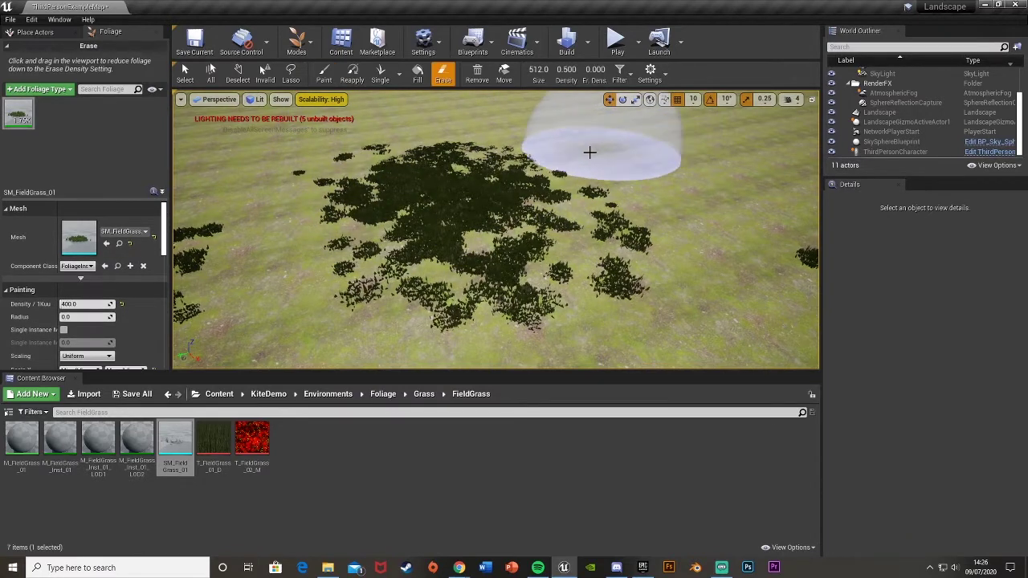
mouse_move(590, 152)
shift+mouse_down()
mouse_move(405, 240)
mouse_move(544, 239)
mouse_move(340, 181)
mouse_move(359, 191)
shift+mouse_up()
Paint another wide patch of field grass and erase the grass along one side of it.
right_drag(461, 207, 586, 206)
mouse_move(482, 225)
mouse_down()
mouse_move(436, 206)
mouse_move(344, 138)
mouse_up()
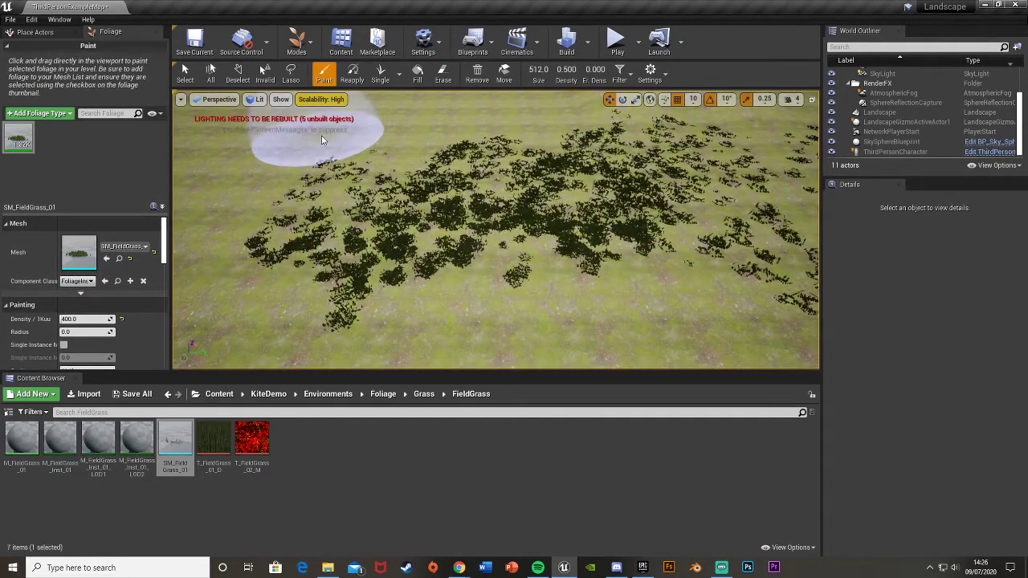
shift+drag(321, 141, 331, 251)
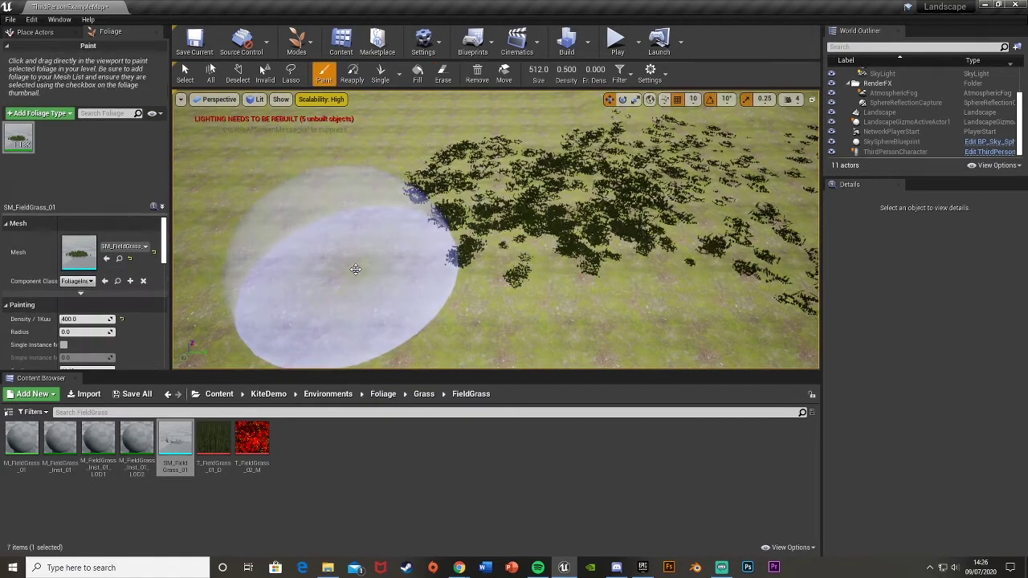
Activate the Erase tool, return to the Paint tool, and paint a large dense area of field grass.
click(442, 74)
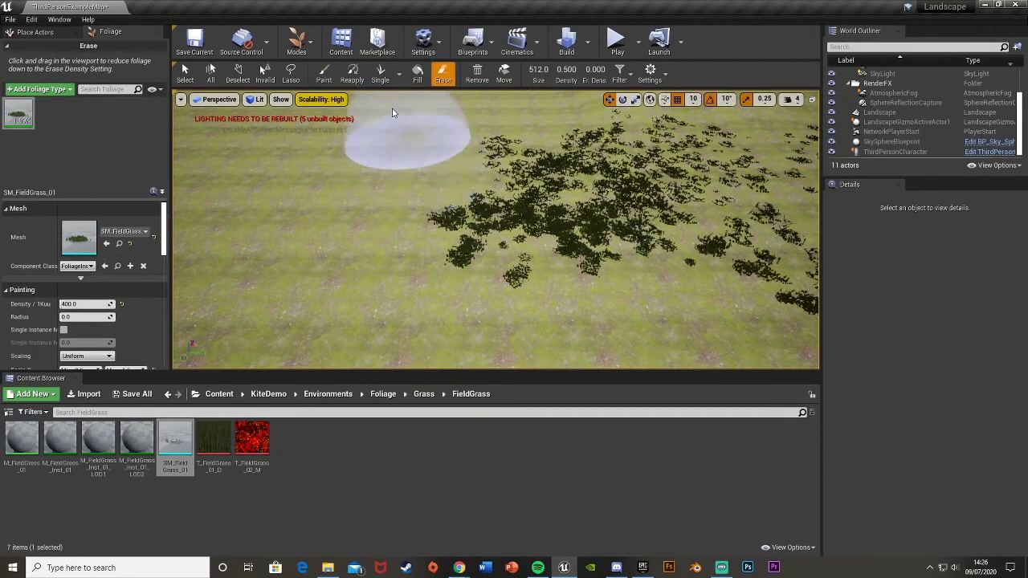
click(324, 74)
mouse_move(431, 257)
mouse_down()
mouse_move(356, 180)
mouse_move(436, 248)
mouse_move(217, 310)
mouse_up()
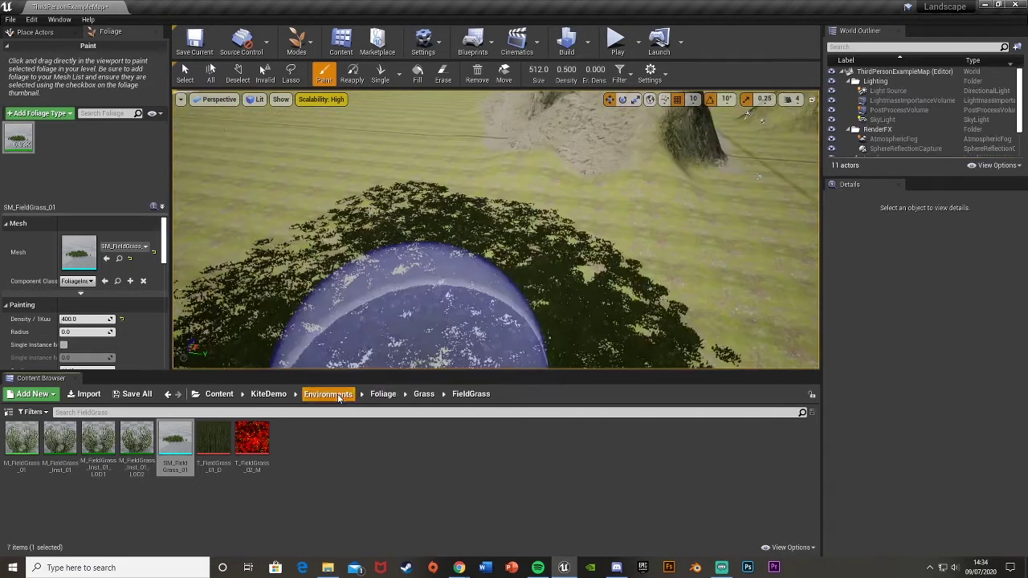
Open the KiteDemo Environments/Trees/HillTree_02 folder and add the HillTree_02 static mesh as a foliage type.
click(168, 393)
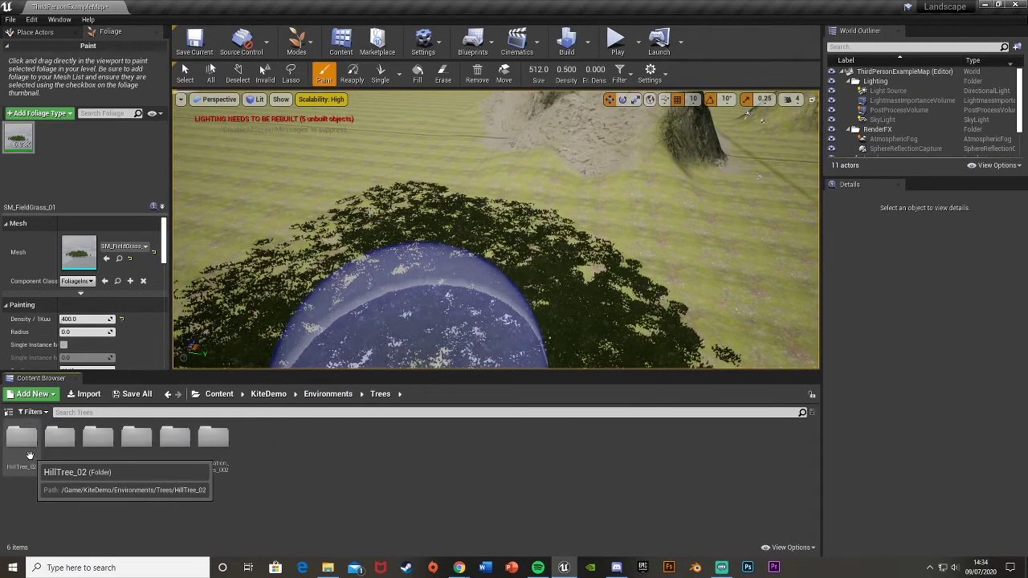
double_click(30, 454)
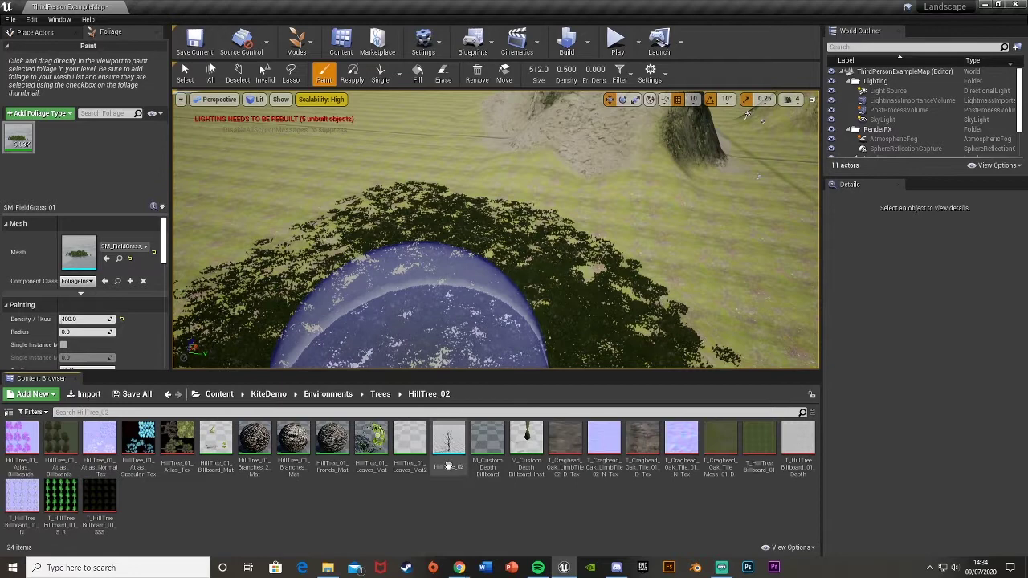
click(450, 444)
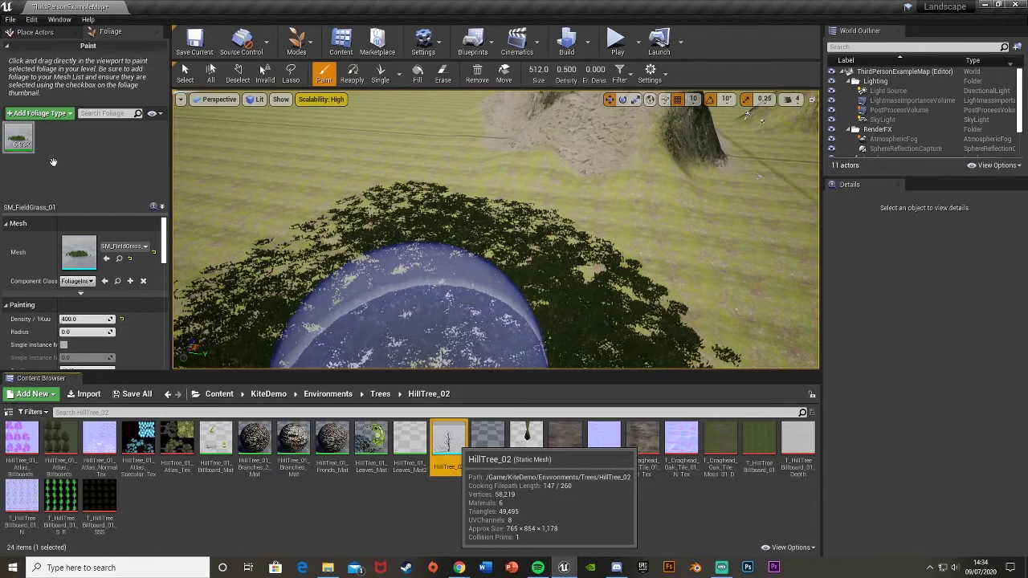
double_click(447, 452)
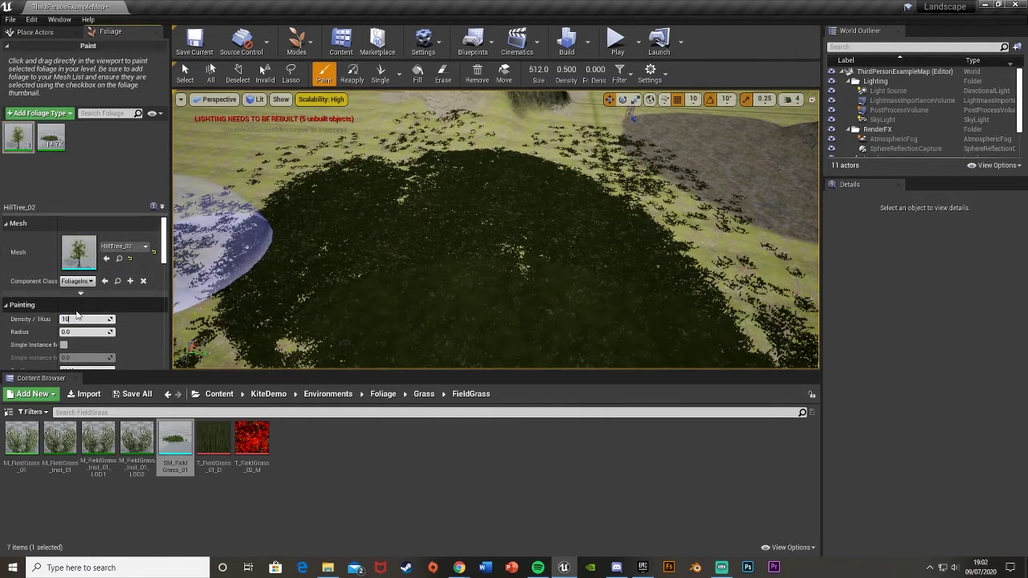
Set the HillTree_02 density to 10 and paint trees together with field grass on a bare area.
mouse_move(474, 225)
right_down()
mouse_move(353, 200)
mouse_move(474, 217)
right_up()
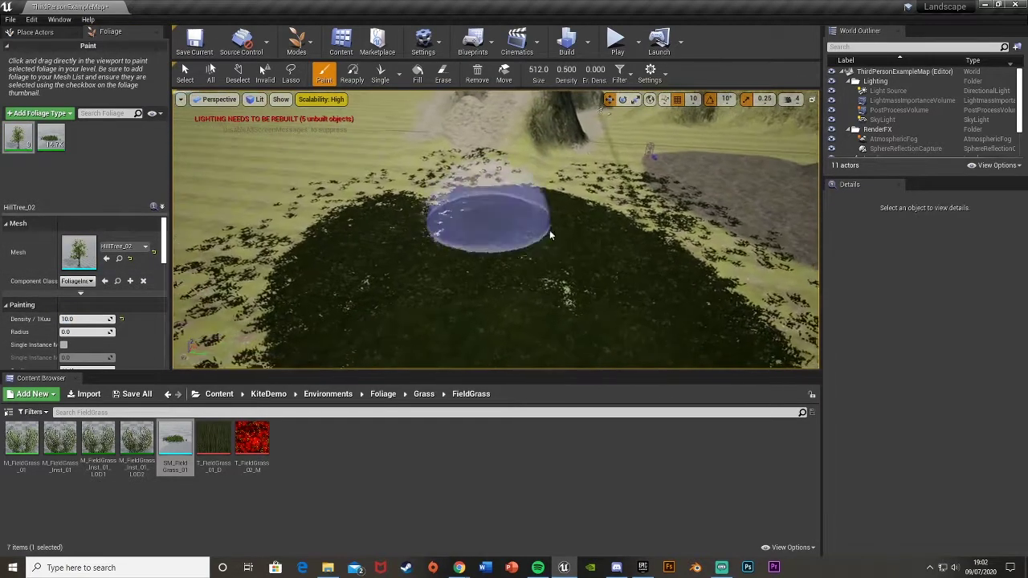
right_drag(553, 232, 193, 176)
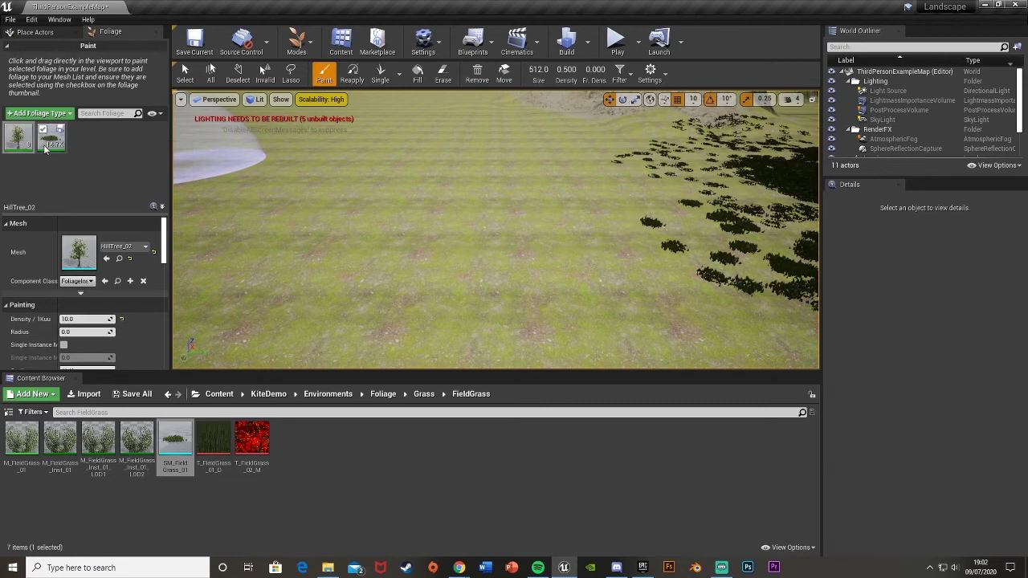
mouse_move(440, 240)
right_down()
mouse_move(338, 241)
mouse_move(445, 228)
mouse_move(434, 257)
mouse_move(385, 256)
right_up()
click(413, 234)
Disable HillTree_02 for painting and paint a patch of field grass only, beside the trees.
click(28, 130)
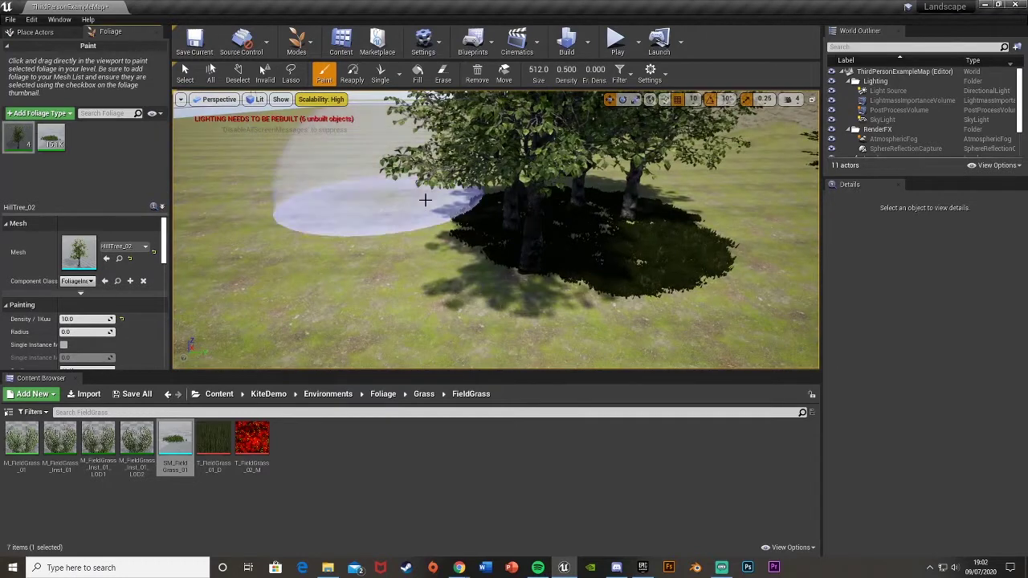
right_drag(472, 201, 402, 207)
click(471, 201)
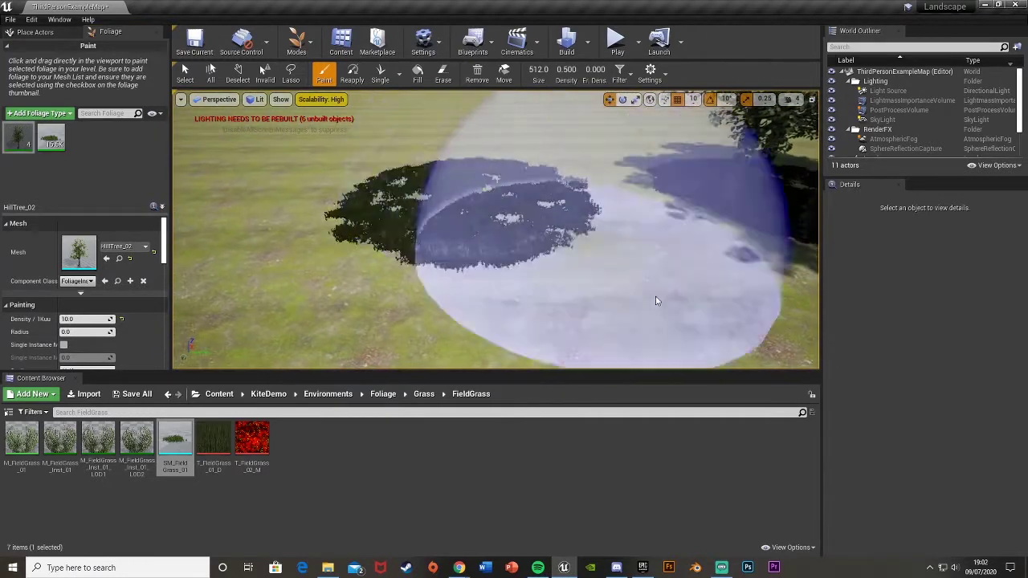
Enable only HillTree_02 for painting, with field grass disabled, and paint trees around the small grass patch.
click(12, 131)
right_drag(489, 177, 405, 185)
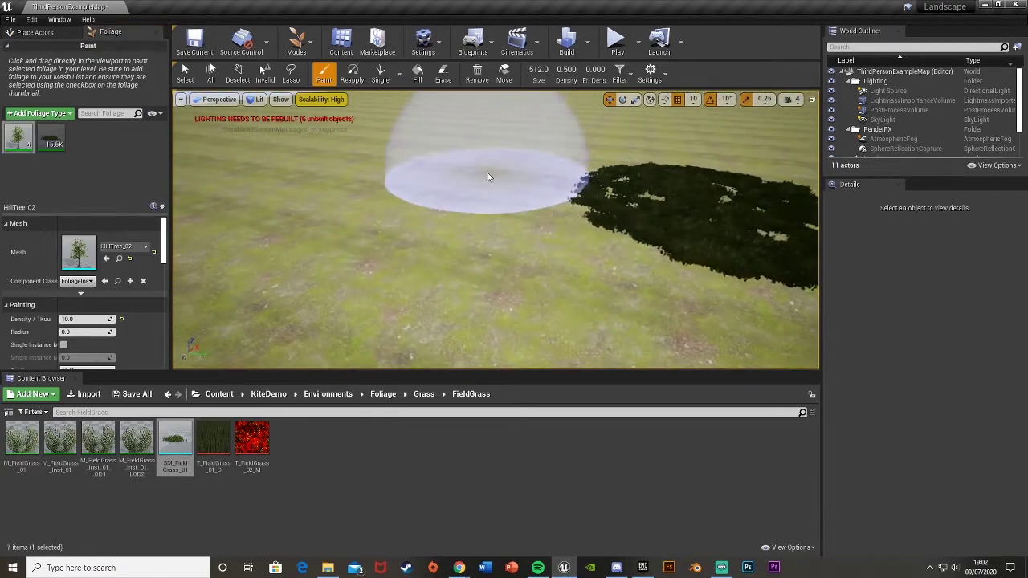
click(446, 173)
key(s)
mouse_move(647, 221)
right_down()
mouse_move(675, 188)
mouse_move(739, 189)
mouse_move(683, 191)
mouse_move(643, 210)
mouse_move(658, 225)
right_up()
key(w)
key(s)
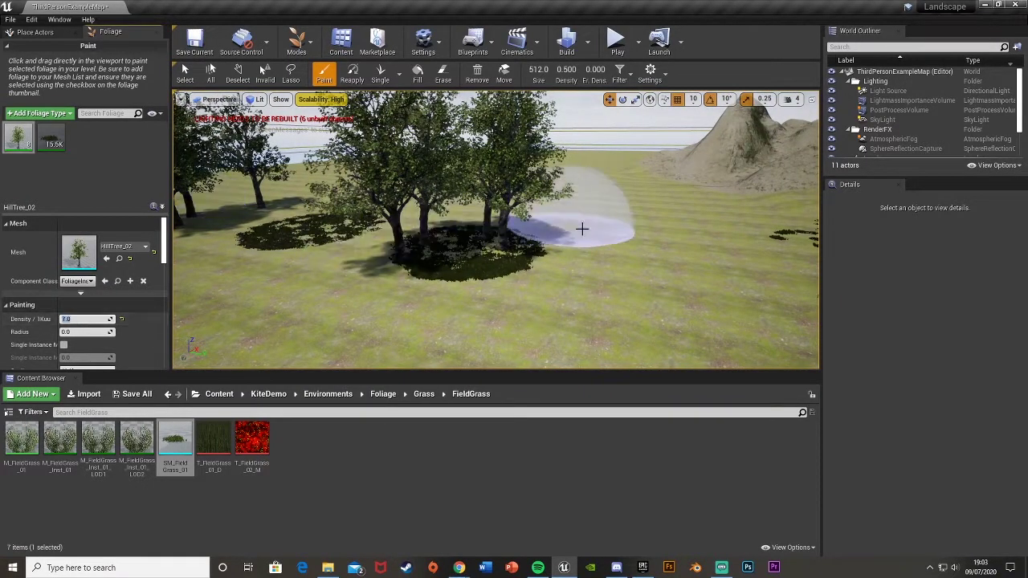
Set the HillTree_02 density to 7 and paint a group of trees on the open ground near the existing ones.
right_drag(441, 265, 377, 266)
click(441, 266)
right_drag(664, 300, 696, 296)
key(s)
click(568, 316)
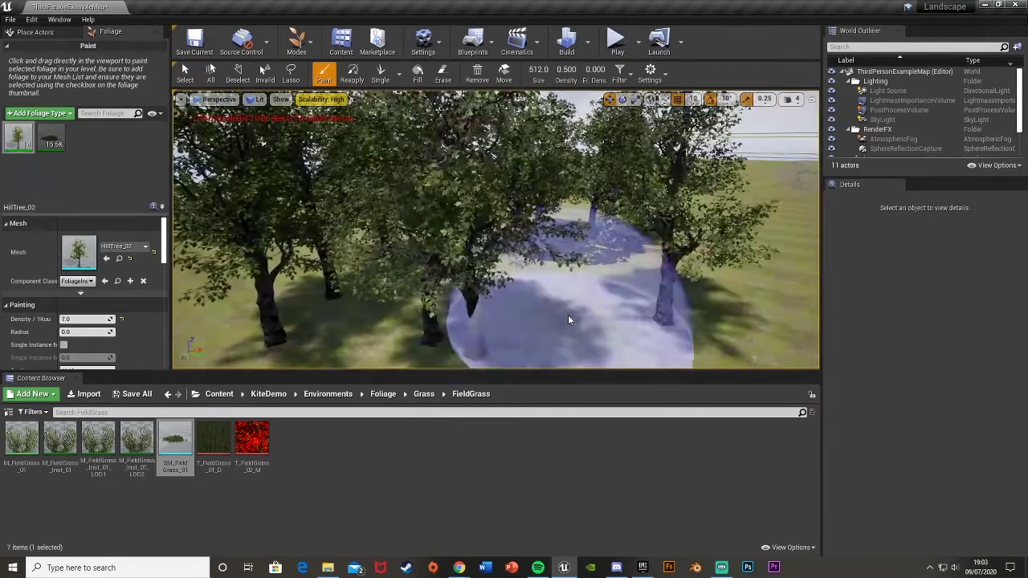
key(s)
mouse_move(567, 316)
right_down()
mouse_move(608, 316)
mouse_move(568, 316)
right_up()
mouse_move(494, 305)
right_down()
mouse_move(461, 301)
mouse_move(572, 296)
right_up()
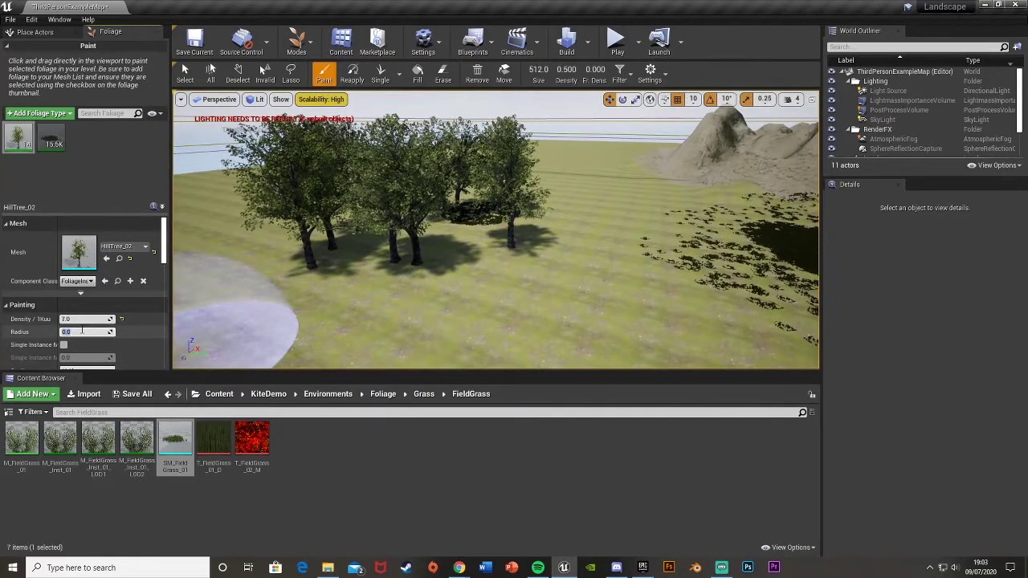
Set the HillTree_02 radius to 5 and paint more trees in front of the existing group.
right_drag(456, 295, 414, 316)
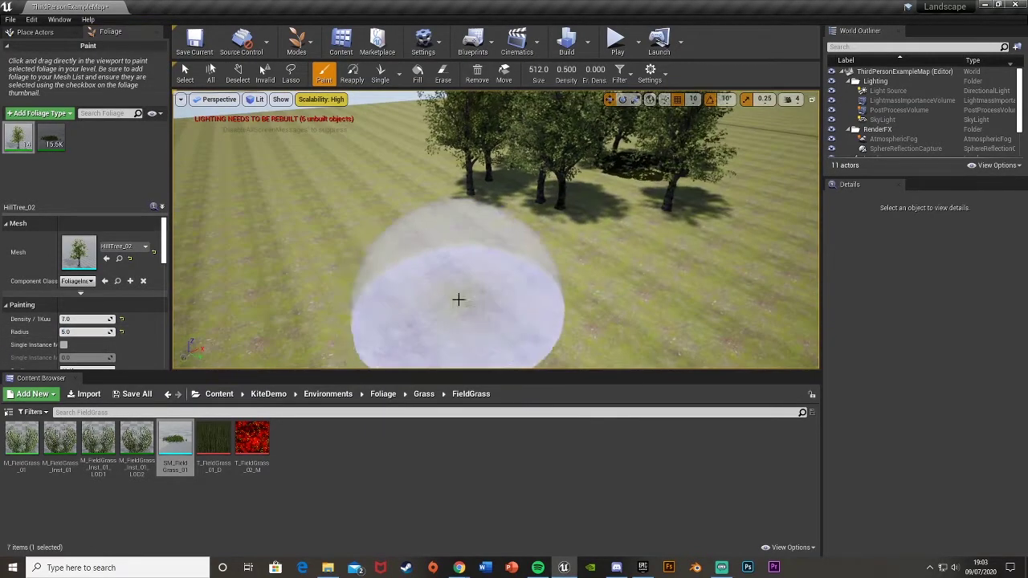
click(455, 297)
mouse_move(554, 287)
right_down()
mouse_move(583, 276)
mouse_move(580, 255)
mouse_move(633, 258)
right_up()
click(553, 289)
key(s)
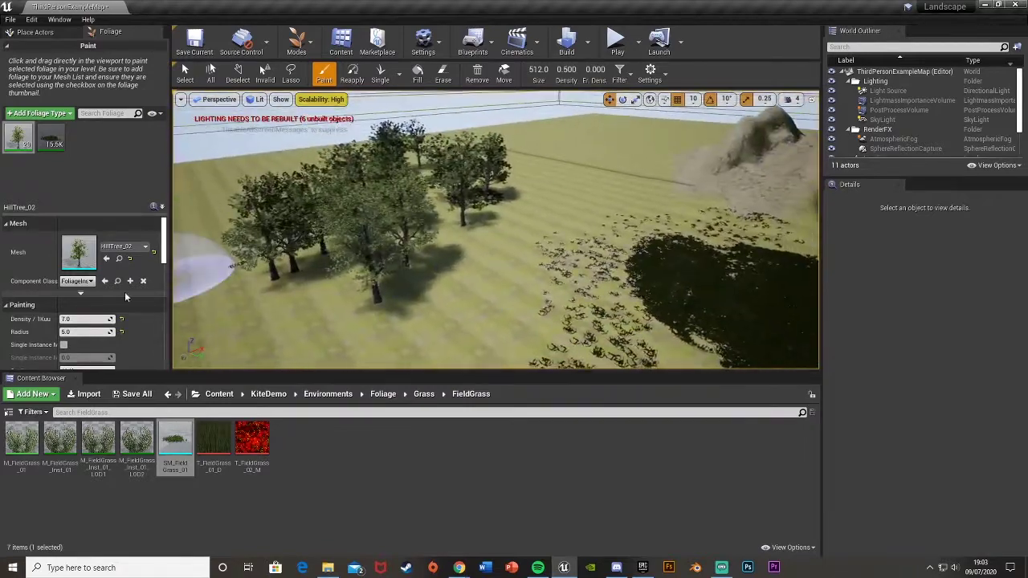
Set the HillTree_02 Scale X to a minimum of 0.4 and a maximum of 2.0, and paint trees of varied sizes.
scroll(103, 341, down, 4)
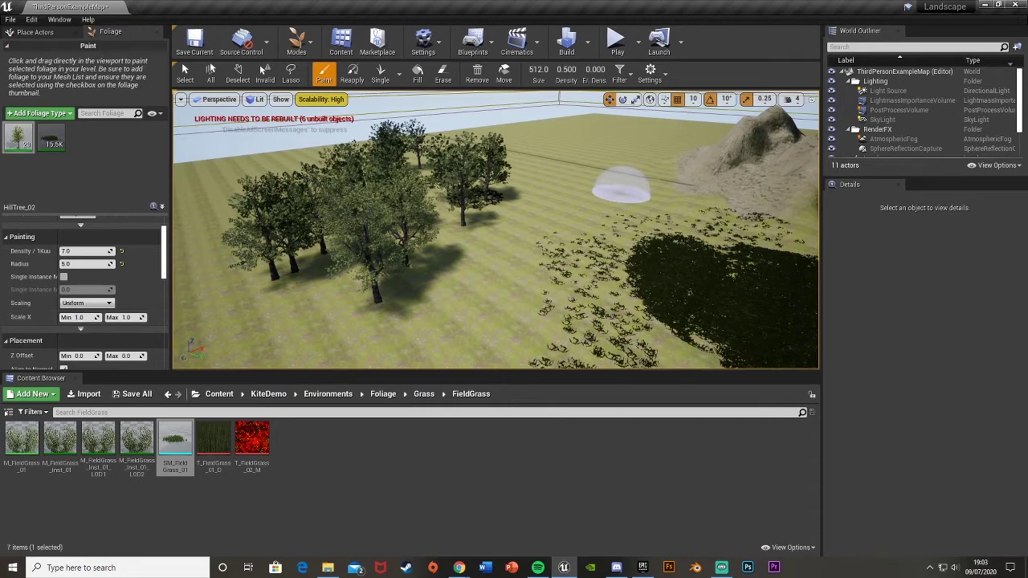
key(w)
mouse_move(624, 184)
right_down()
mouse_move(556, 166)
mouse_move(574, 158)
mouse_move(584, 175)
right_up()
key(s)
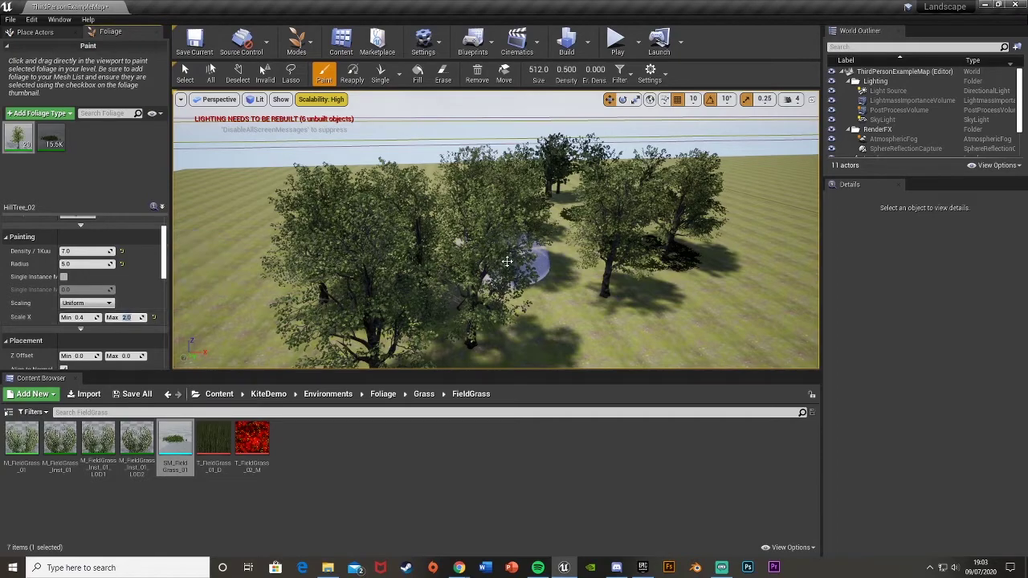
right_drag(603, 259, 655, 261)
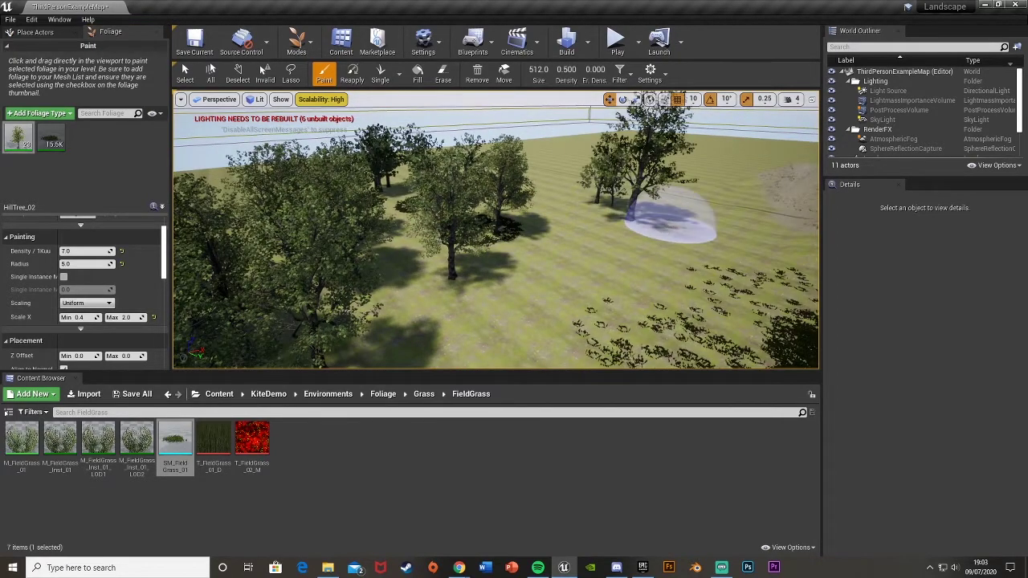
key(w)
mouse_move(670, 215)
right_down()
mouse_move(741, 187)
mouse_move(697, 196)
mouse_move(785, 214)
right_up()
key(s)
mouse_move(259, 267)
mouse_down()
mouse_move(291, 290)
mouse_move(492, 294)
mouse_up()
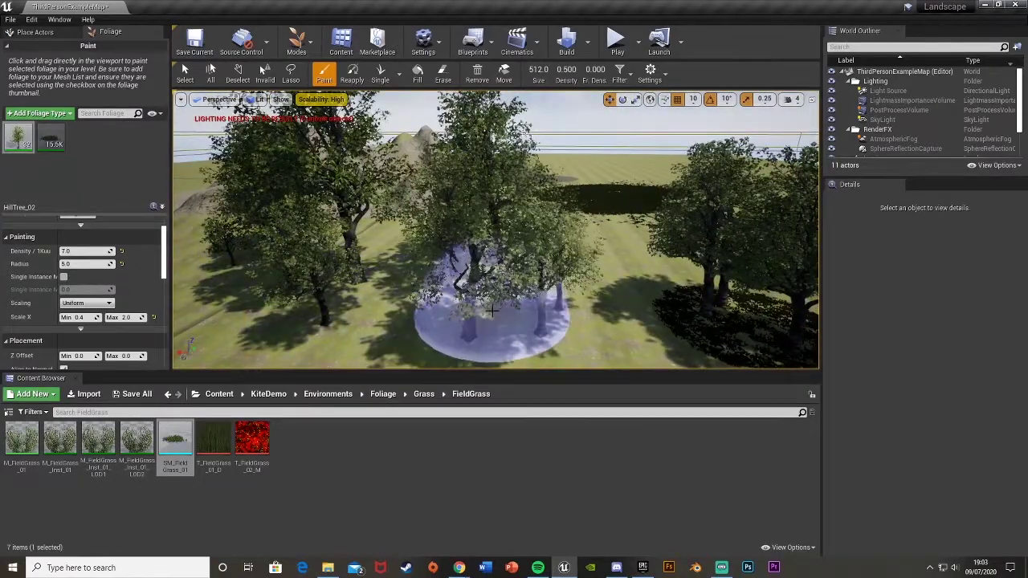
Set the HillTree_02 density to 5 and radius to 25, and paint a band of trees around the field grass.
mouse_move(498, 291)
right_down()
mouse_move(386, 288)
mouse_move(490, 301)
mouse_move(510, 323)
mouse_move(554, 310)
mouse_move(593, 272)
right_up()
key(w)
mouse_move(466, 317)
right_down()
mouse_move(434, 316)
mouse_move(442, 306)
mouse_move(445, 323)
mouse_move(430, 297)
mouse_move(466, 278)
mouse_move(458, 322)
mouse_move(275, 348)
right_up()
key(w)
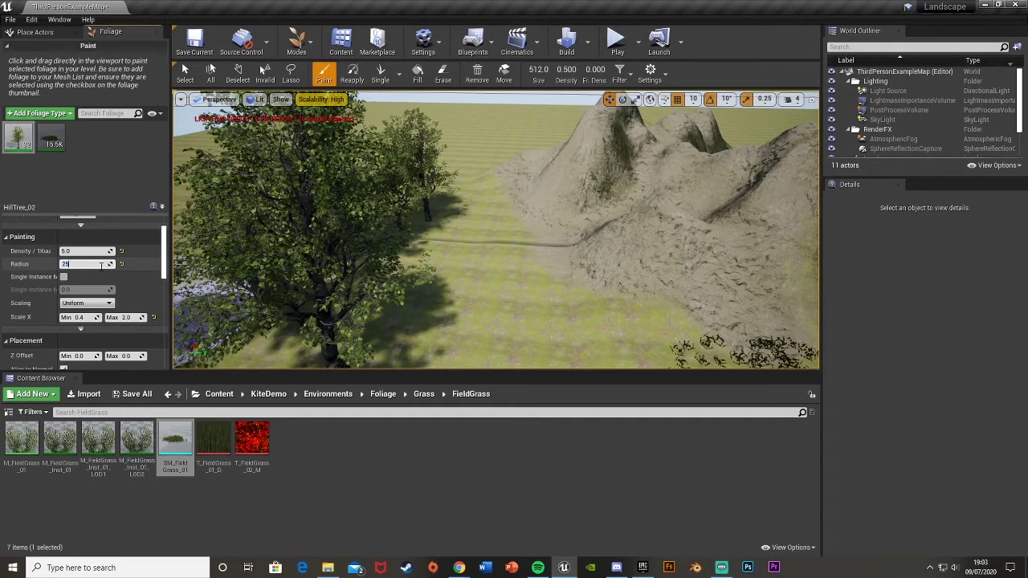
mouse_move(508, 275)
mouse_down()
mouse_move(498, 271)
mouse_move(539, 268)
mouse_move(462, 294)
mouse_up()
mouse_move(461, 294)
right_down()
mouse_move(514, 309)
mouse_move(546, 361)
mouse_move(595, 361)
right_up()
key(s)
mouse_move(764, 272)
right_down()
mouse_move(763, 257)
mouse_move(509, 242)
mouse_move(458, 309)
mouse_move(502, 281)
mouse_move(508, 291)
mouse_move(575, 241)
right_up()
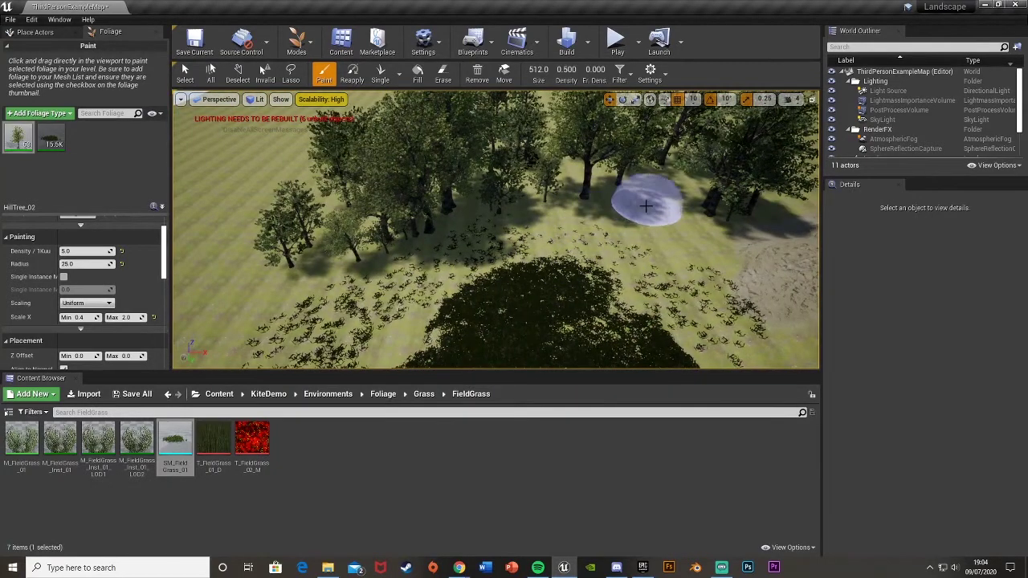
Paint a HillTree_02 tree on the rocky mountain ridge with Align to Normal enabled.
mouse_move(683, 239)
right_down()
mouse_move(683, 205)
mouse_move(688, 221)
mouse_move(715, 235)
mouse_move(717, 251)
right_up()
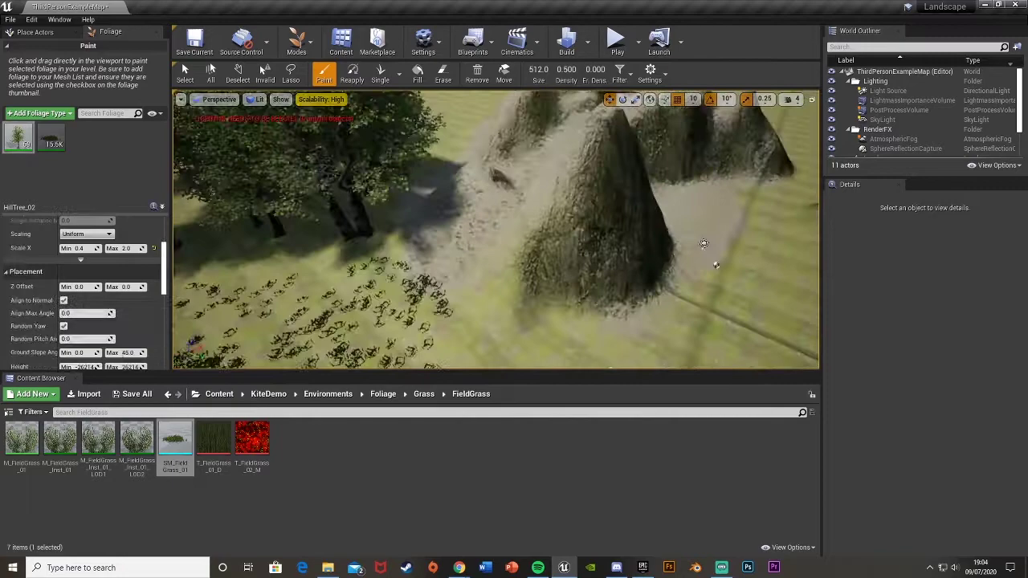
right_drag(704, 243, 494, 274)
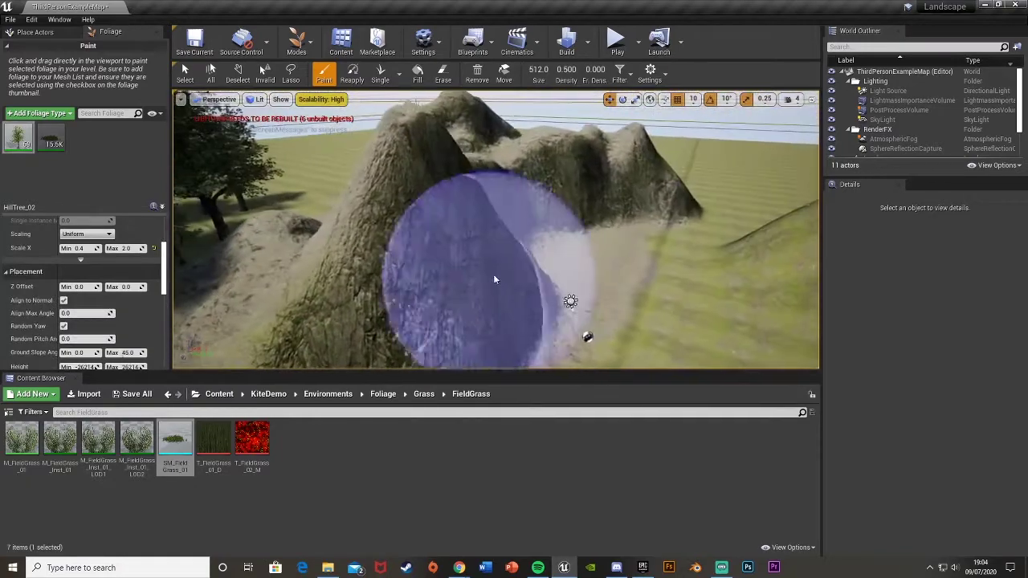
click(538, 164)
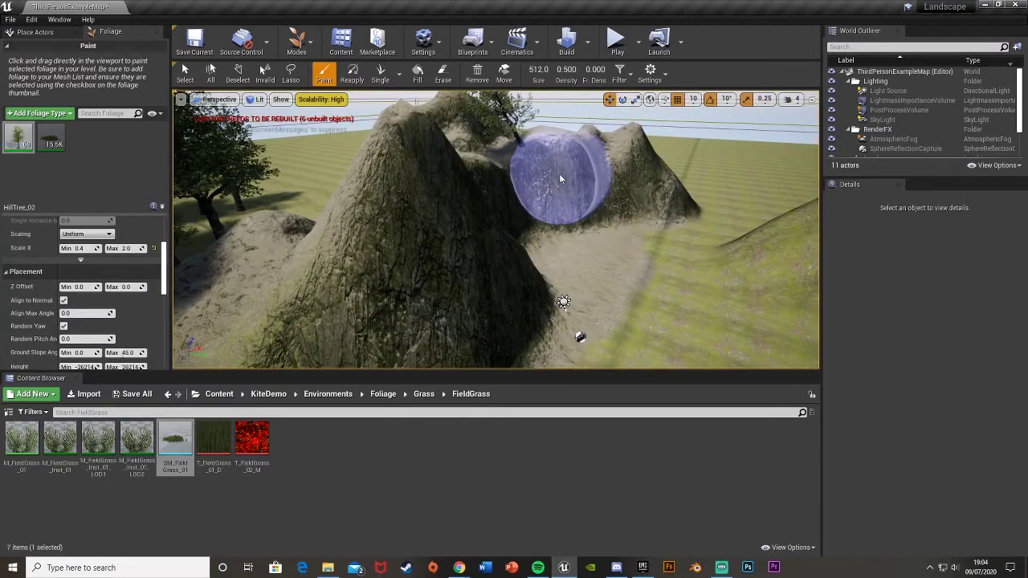
mouse_move(560, 174)
right_down()
mouse_move(567, 125)
mouse_move(564, 146)
mouse_move(504, 227)
right_up()
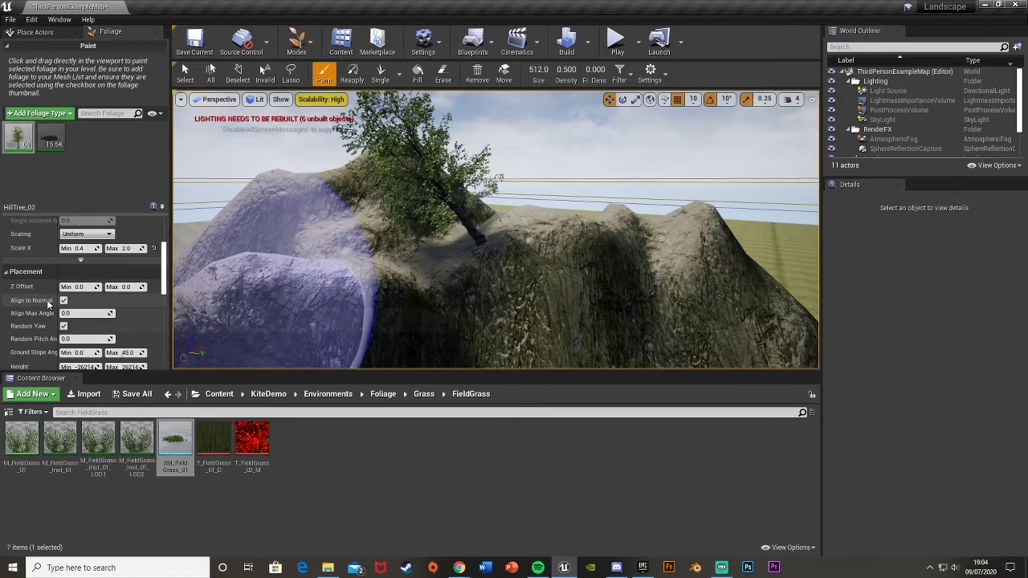
Disable Align to Normal for HillTree_02 and paint a tree on the rocky ridge.
click(64, 300)
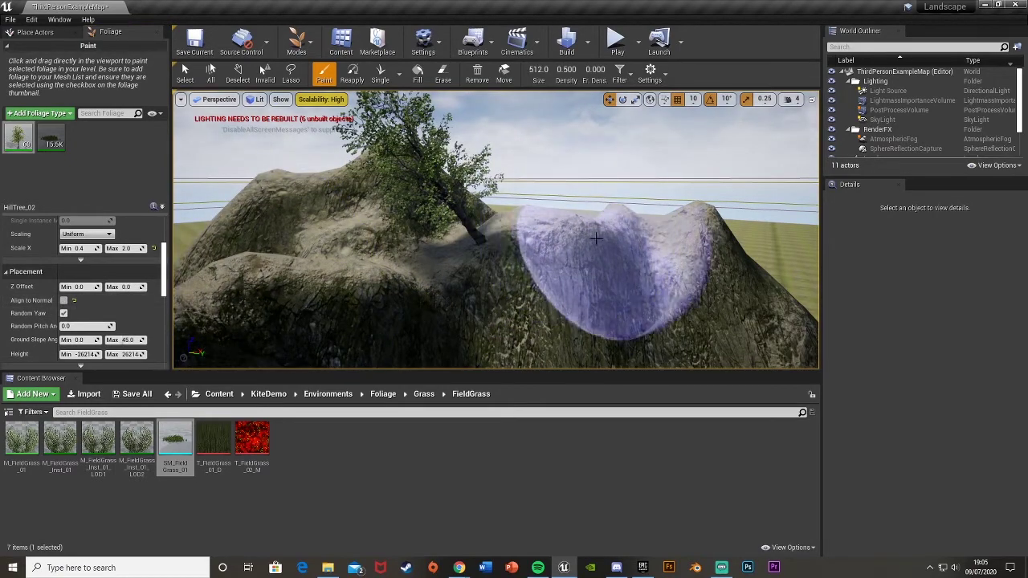
click(576, 224)
click(577, 225)
key(d)
mouse_move(583, 236)
right_down()
mouse_move(410, 237)
mouse_move(546, 224)
mouse_move(510, 207)
mouse_move(651, 175)
right_up()
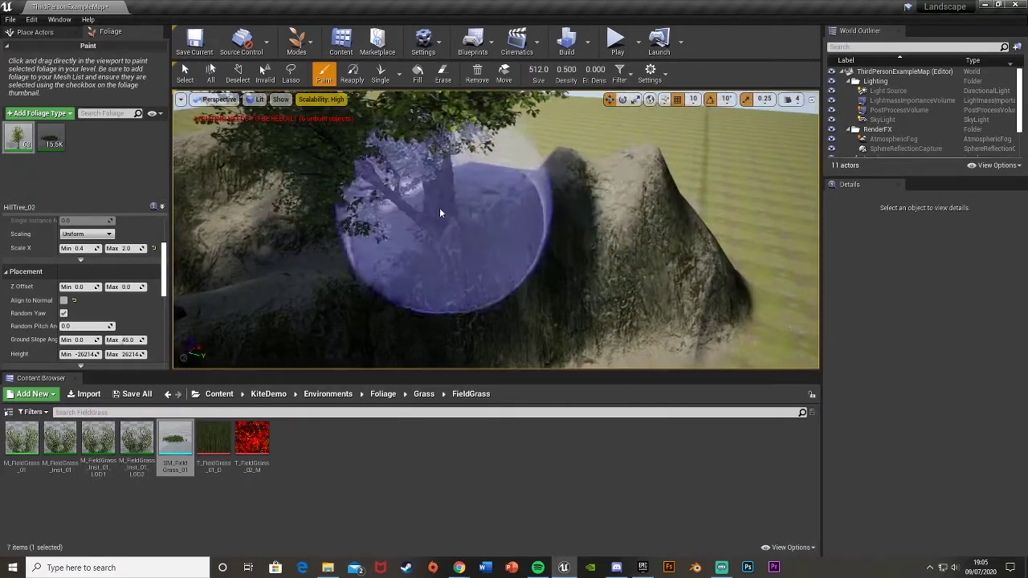
Undo the last two tree placements and paint upright trees along the mountain ridge.
key(ctrl+z)
key(ctrl+z)
mouse_move(434, 221)
mouse_down()
mouse_move(422, 210)
mouse_move(421, 242)
mouse_move(549, 196)
mouse_up()
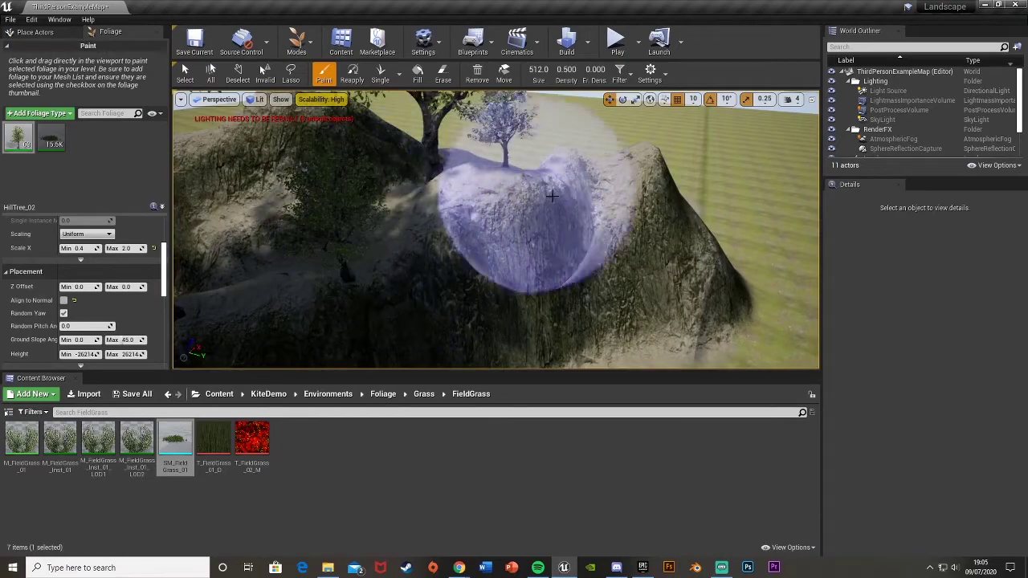
mouse_move(630, 210)
right_down()
mouse_move(378, 230)
mouse_move(433, 216)
mouse_move(511, 263)
right_up()
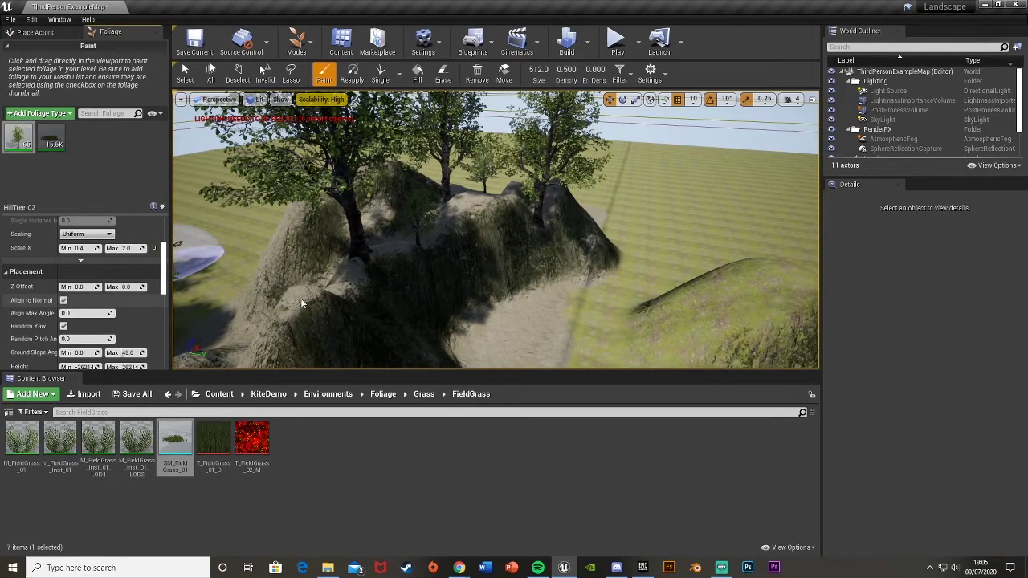
Place sample trees by the mountain slope with Align to Normal enabled and then disabled, and erase the samples.
click(494, 267)
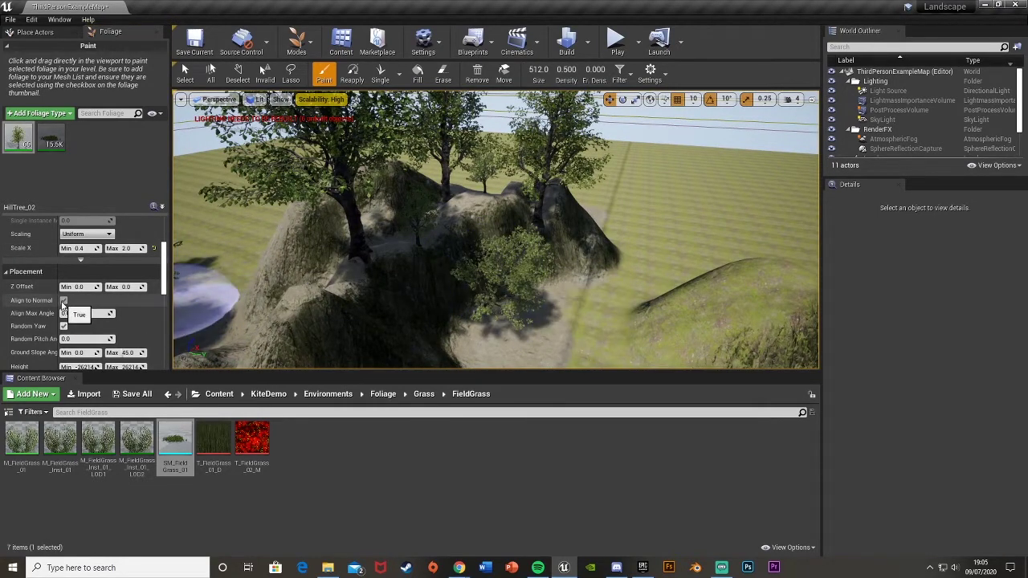
click(63, 301)
click(417, 310)
mouse_move(522, 309)
right_down()
mouse_move(534, 329)
mouse_move(522, 338)
mouse_move(474, 322)
mouse_move(514, 337)
mouse_move(498, 353)
mouse_move(522, 361)
right_up()
shift+click(525, 272)
Paint trees beside the dense field grass with Random Yaw disabled for HillTree_02, and re-enable Random Yaw.
mouse_move(497, 266)
right_down()
mouse_move(506, 229)
mouse_move(534, 241)
mouse_move(514, 225)
mouse_move(502, 253)
right_up()
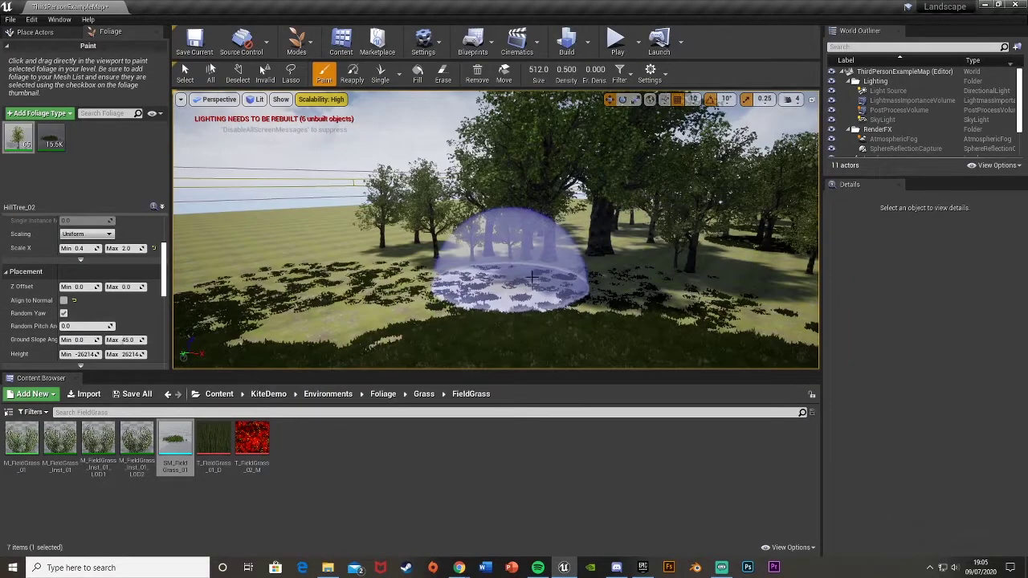
mouse_move(541, 281)
right_down()
mouse_move(554, 281)
mouse_move(562, 309)
mouse_move(546, 257)
mouse_move(546, 297)
mouse_move(518, 221)
mouse_move(532, 235)
right_up()
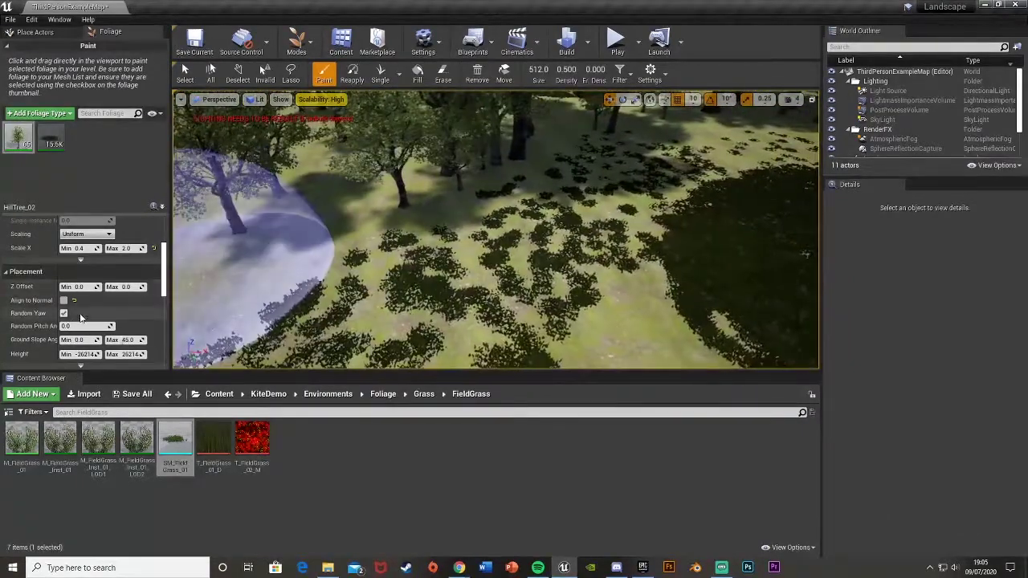
click(64, 313)
mouse_move(473, 197)
right_down()
mouse_move(534, 229)
mouse_move(576, 154)
right_up()
click(581, 227)
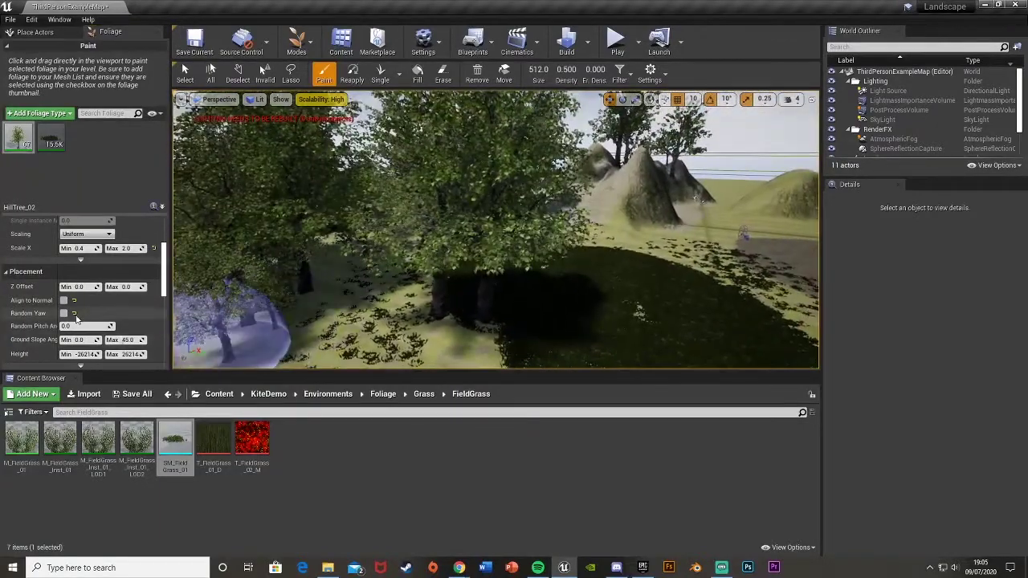
click(63, 313)
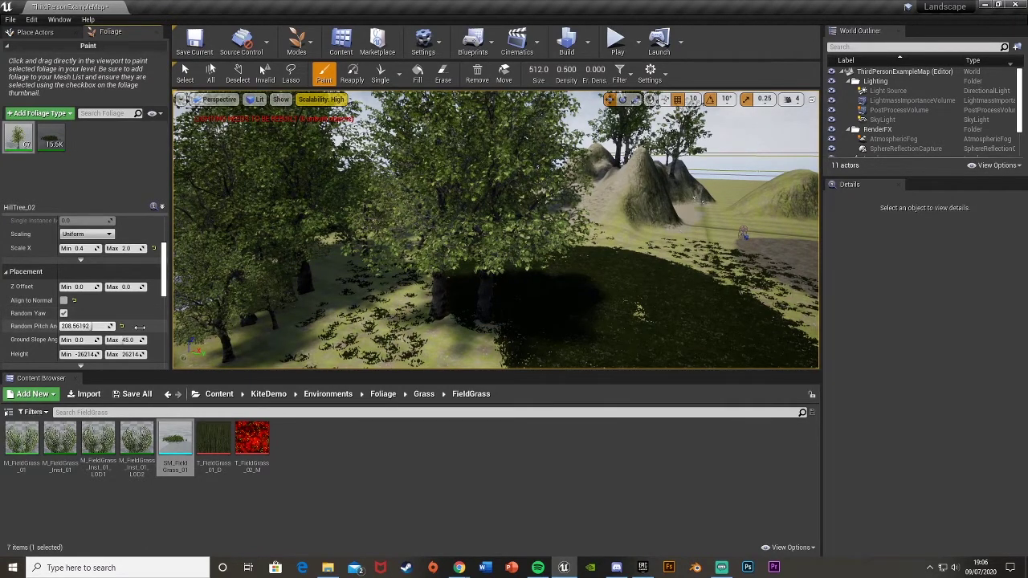
Set the HillTree_02 Random Pitch Angle to 208.56192 and paint tilted trees at the edge of the dense grass.
right_drag(607, 289, 671, 309)
click(735, 281)
right_drag(735, 282, 779, 265)
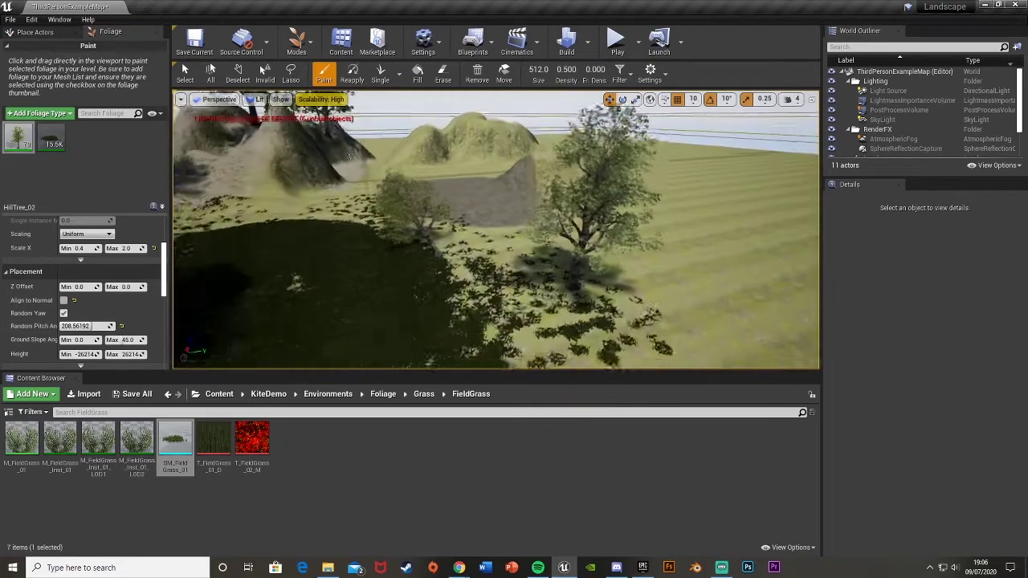
key(w)
mouse_move(578, 207)
right_down()
mouse_move(591, 245)
mouse_move(647, 225)
right_up()
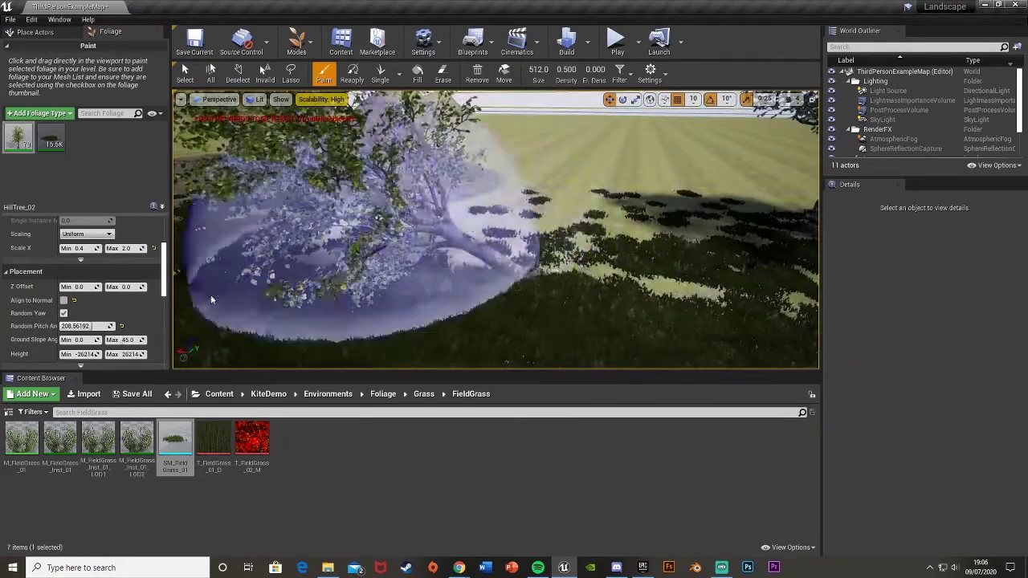
Erase the tilted trees beside the grass and reset the Random Pitch Angle to 0.
shift+click(466, 253)
mouse_move(466, 253)
right_down()
mouse_move(610, 245)
mouse_move(614, 217)
mouse_move(691, 237)
mouse_move(695, 249)
mouse_move(651, 245)
right_up()
key(s)
Review the remaining HillTree_02 placement, instance, scalability, physics and virtual texture settings.
scroll(83, 338, down, 1)
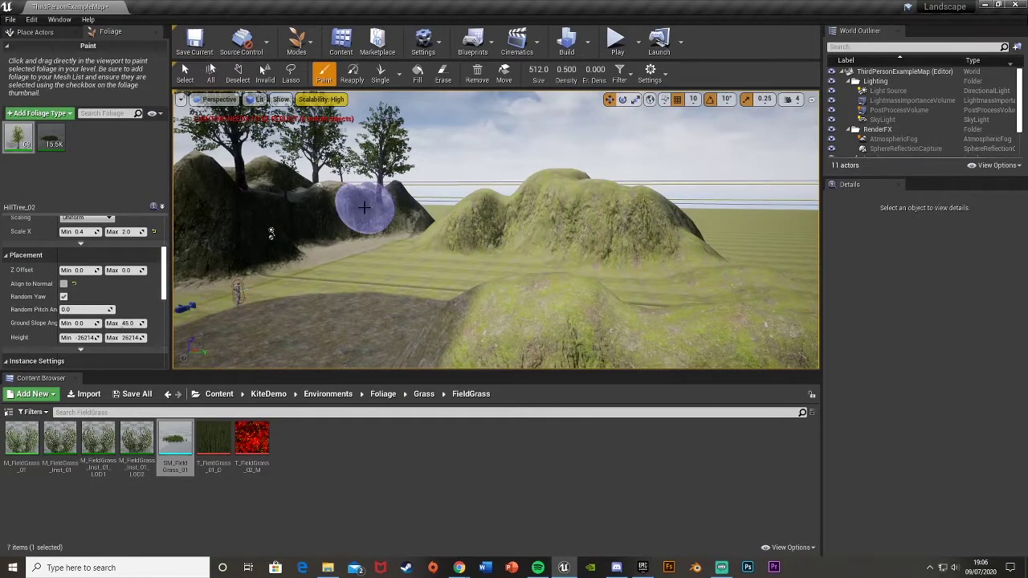
scroll(88, 325, down, 2)
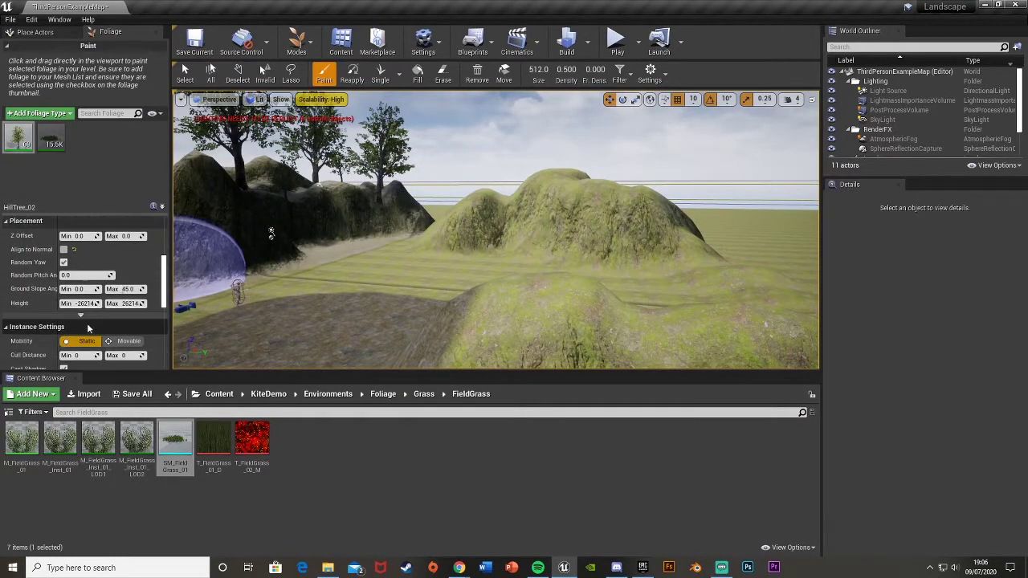
scroll(73, 308, down, 3)
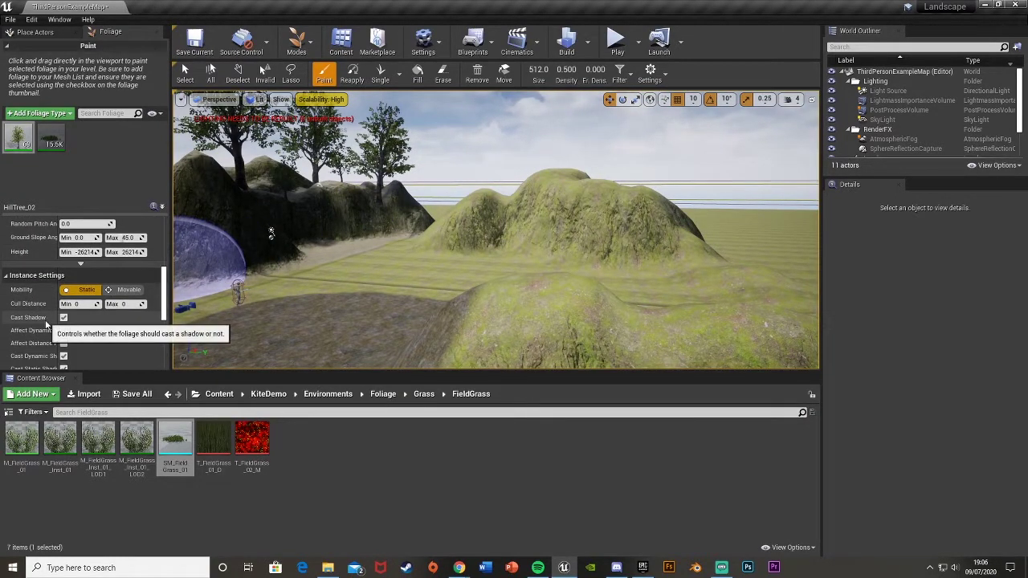
scroll(47, 325, down, 2)
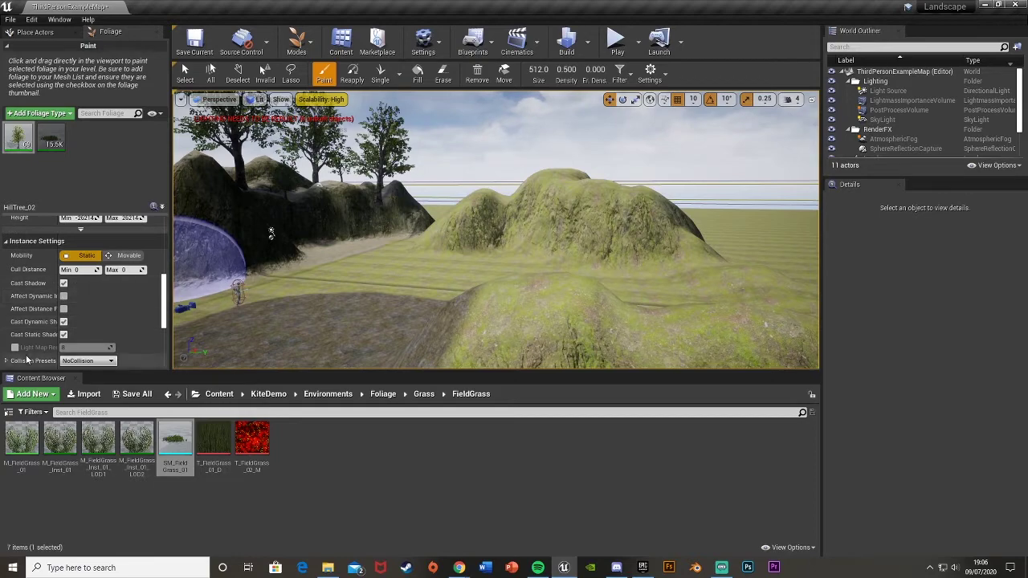
scroll(96, 297, down, 5)
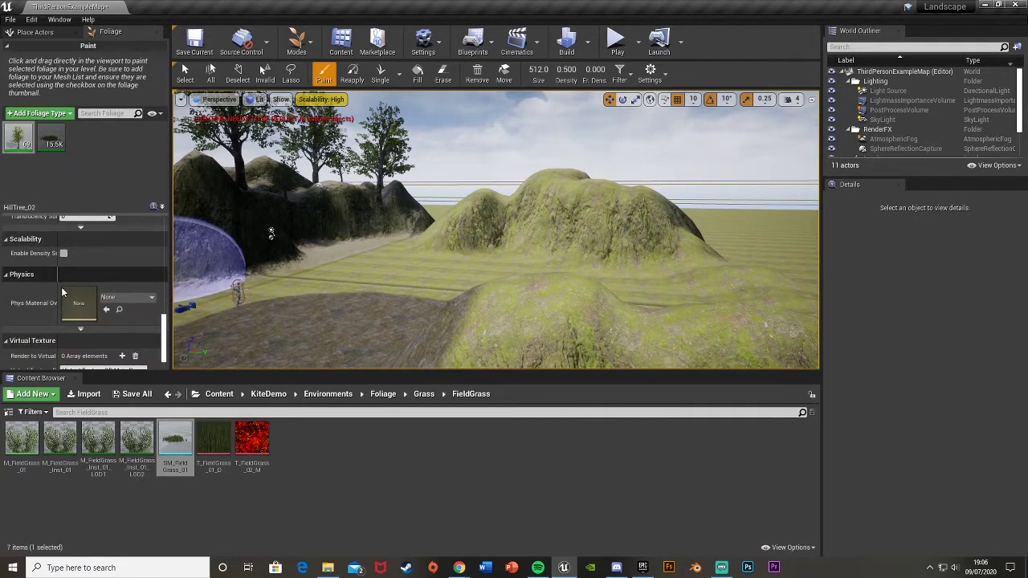
Enable field grass alongside HillTree_02 and paint a dense mix of trees and grass on the flat ground beyond the hills.
right_drag(403, 254, 233, 293)
mouse_move(522, 190)
right_down()
mouse_move(651, 235)
mouse_move(489, 205)
right_up()
mouse_move(270, 280)
mouse_down()
mouse_move(416, 305)
mouse_move(549, 228)
mouse_move(567, 192)
mouse_up()
mouse_move(567, 193)
right_down()
mouse_move(563, 108)
mouse_move(474, 201)
mouse_move(554, 233)
mouse_move(611, 220)
mouse_move(490, 249)
right_up()
mouse_move(514, 289)
right_down()
mouse_move(596, 198)
mouse_move(494, 148)
right_up()
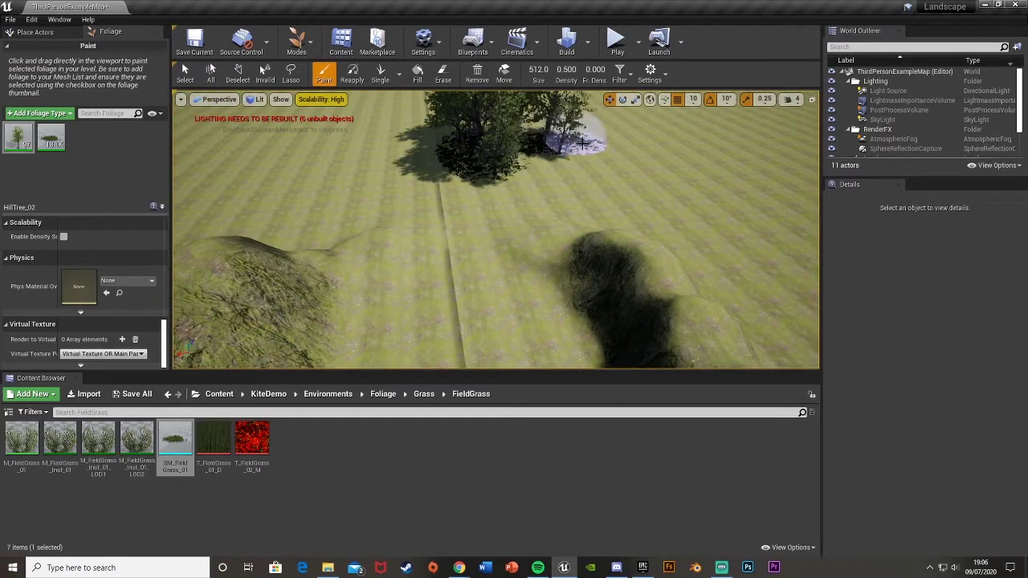
drag(582, 143, 707, 160)
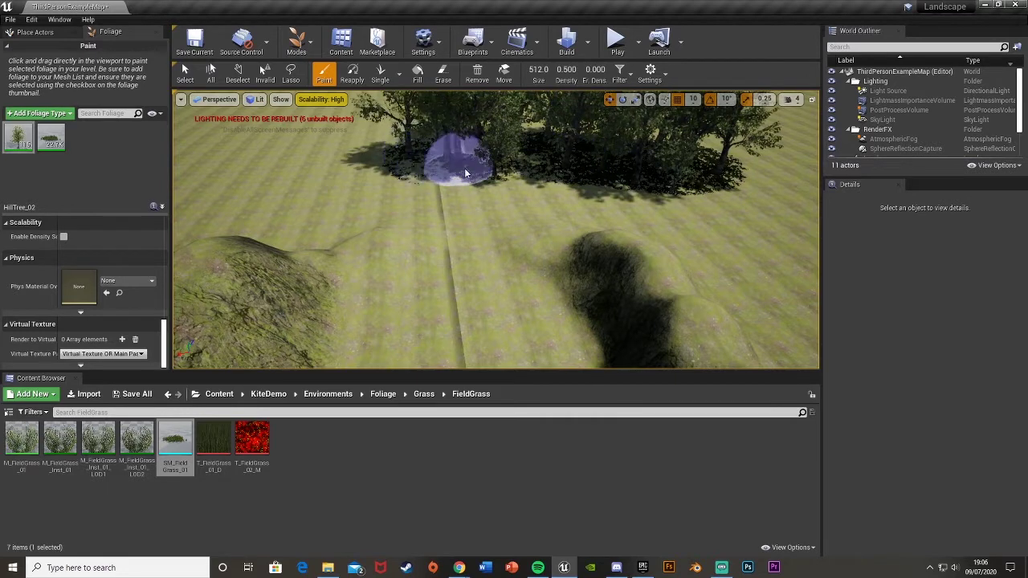
scroll(55, 268, up, 3)
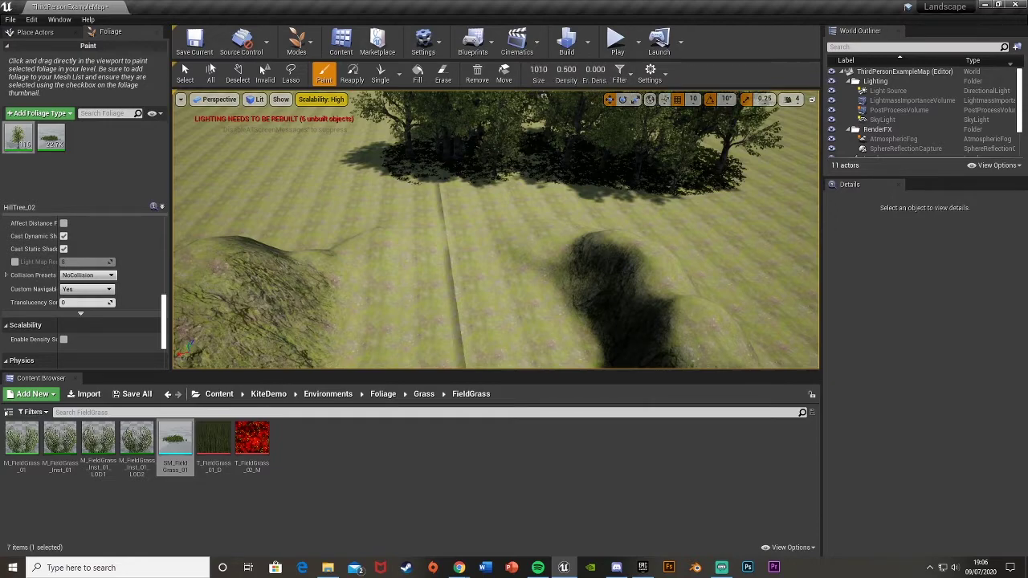
Set the brush size to 4042 and paint a large forest of HillTree_02 trees and field grass across the flat ground around the hills.
mouse_move(539, 70)
mouse_down()
mouse_move(562, 70)
mouse_move(547, 70)
mouse_up()
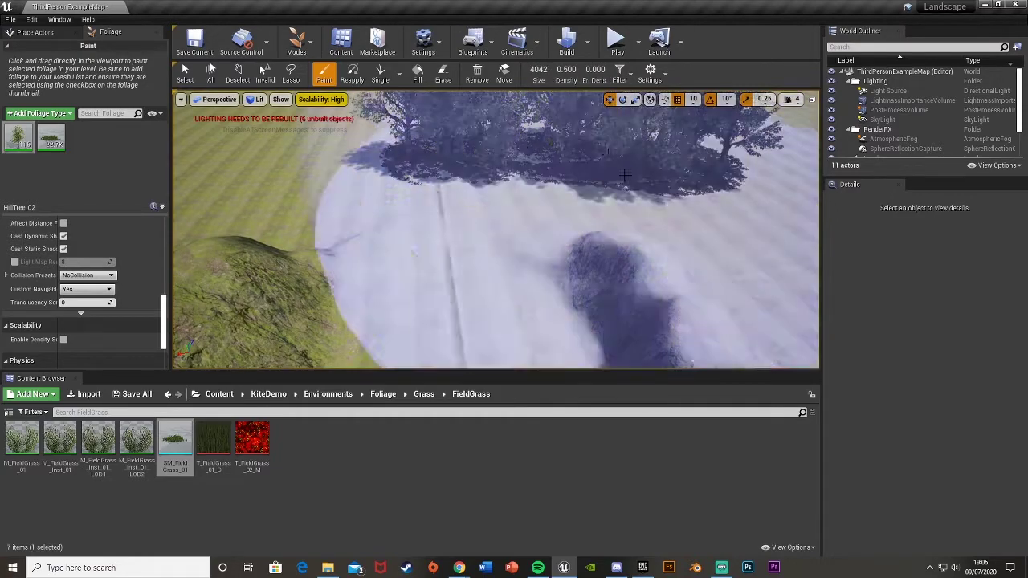
mouse_move(544, 195)
right_down()
mouse_move(519, 153)
mouse_move(474, 153)
mouse_move(683, 205)
mouse_move(539, 164)
right_up()
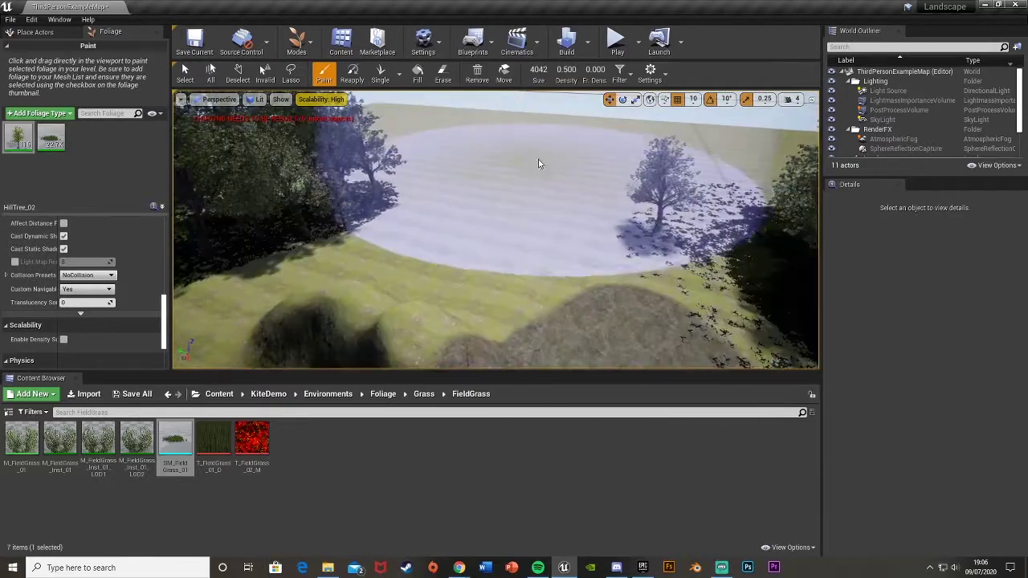
drag(539, 163, 506, 167)
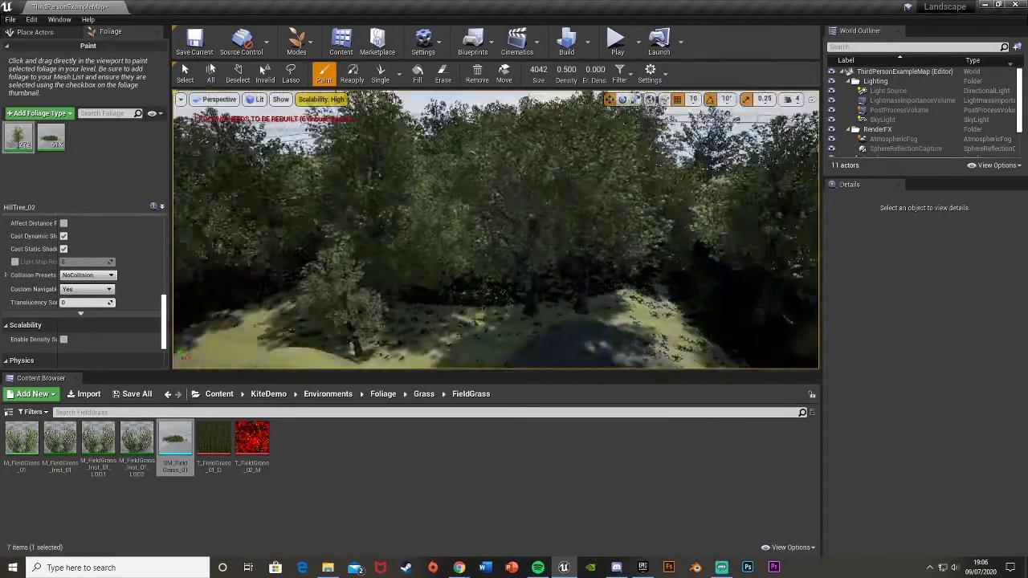
right_drag(595, 243, 554, 243)
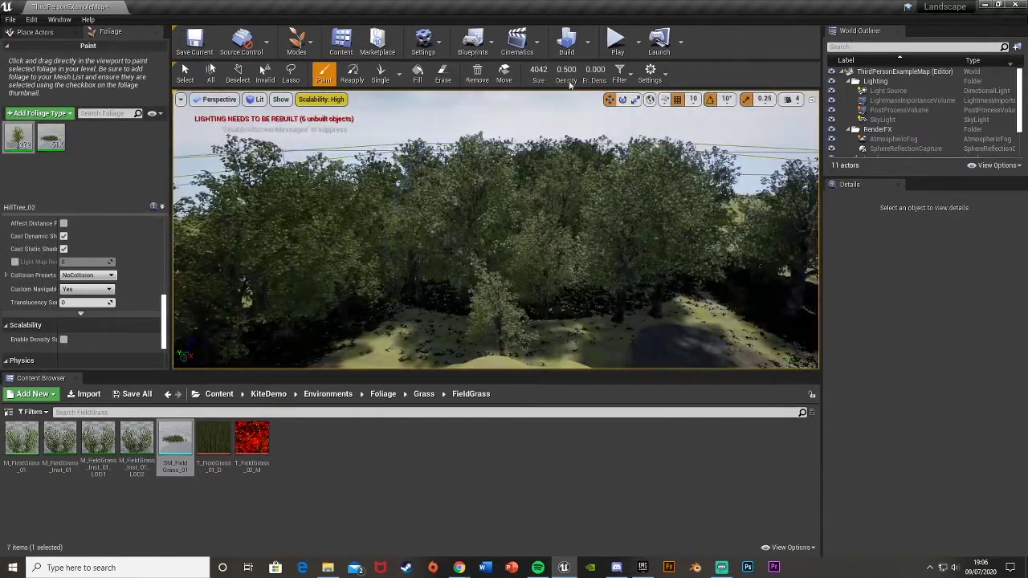
key(w)
right_drag(559, 178, 642, 193)
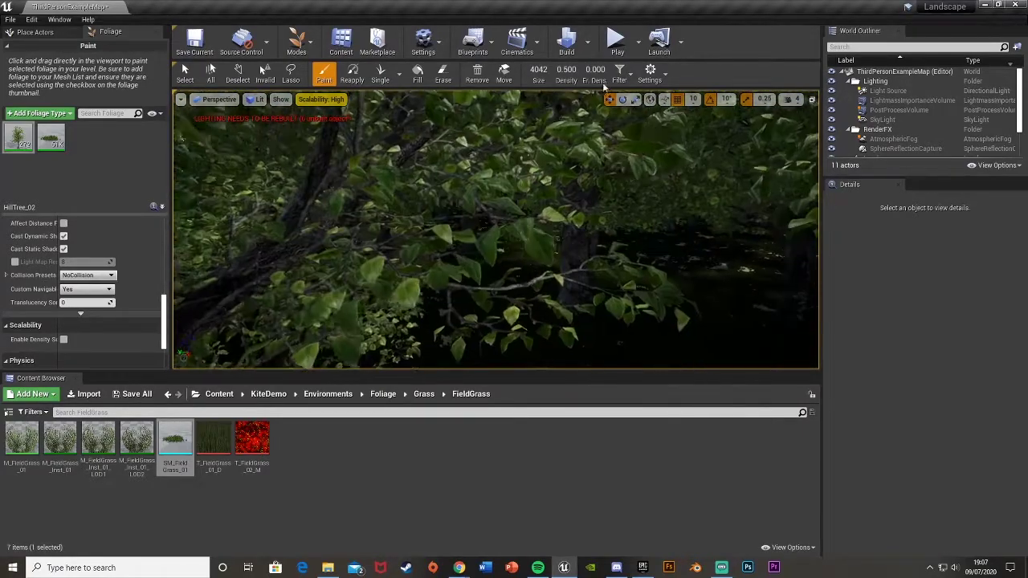
Play the level in the editor and run the character from the hills into the painted forest.
click(616, 41)
key(w)
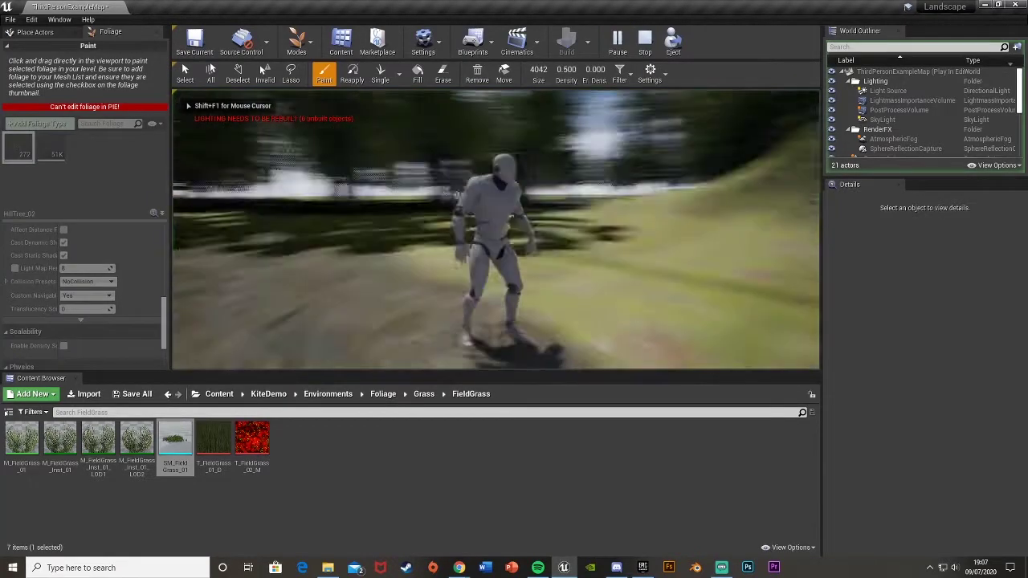
key(w)
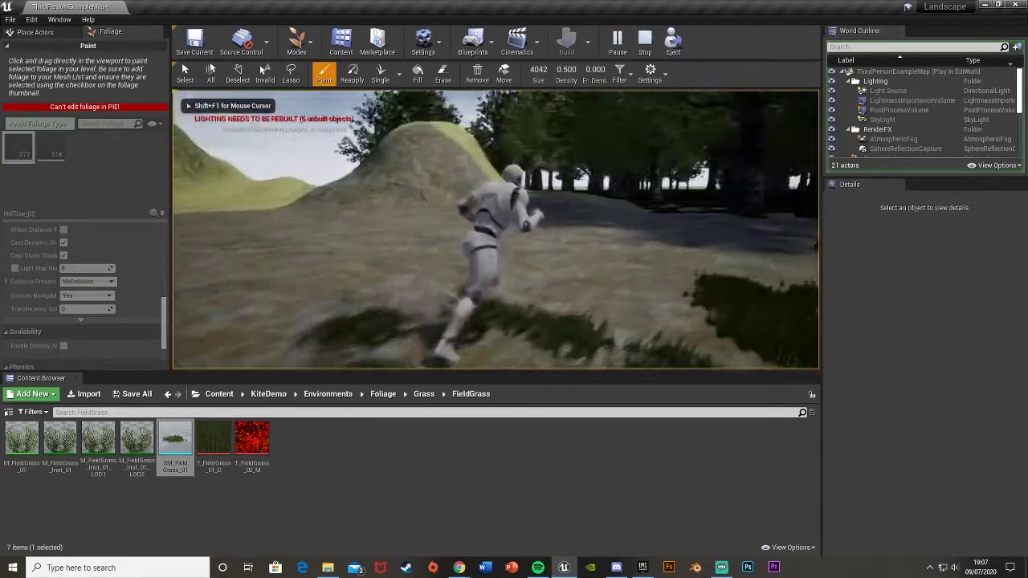
key(w)
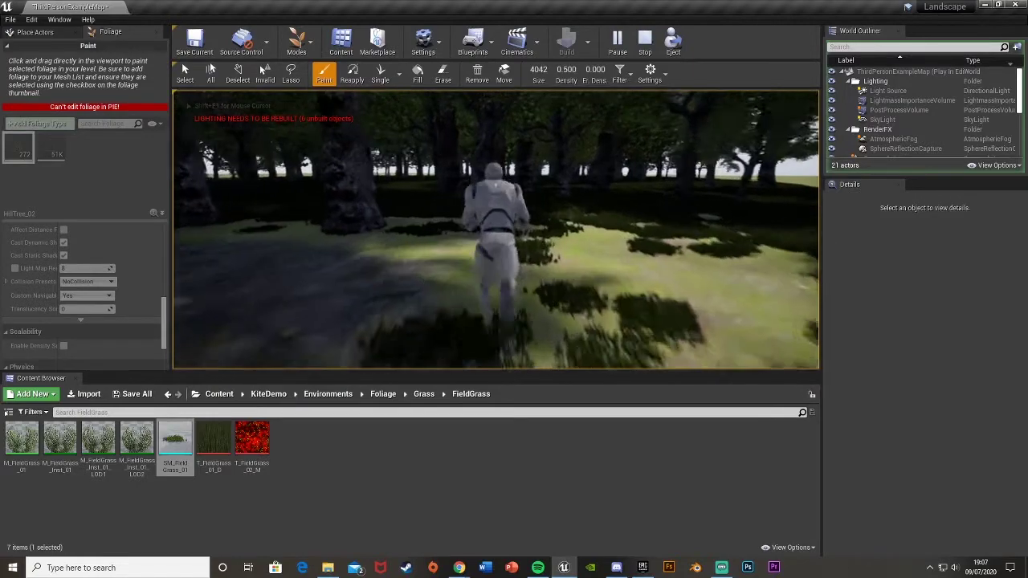
key(w)
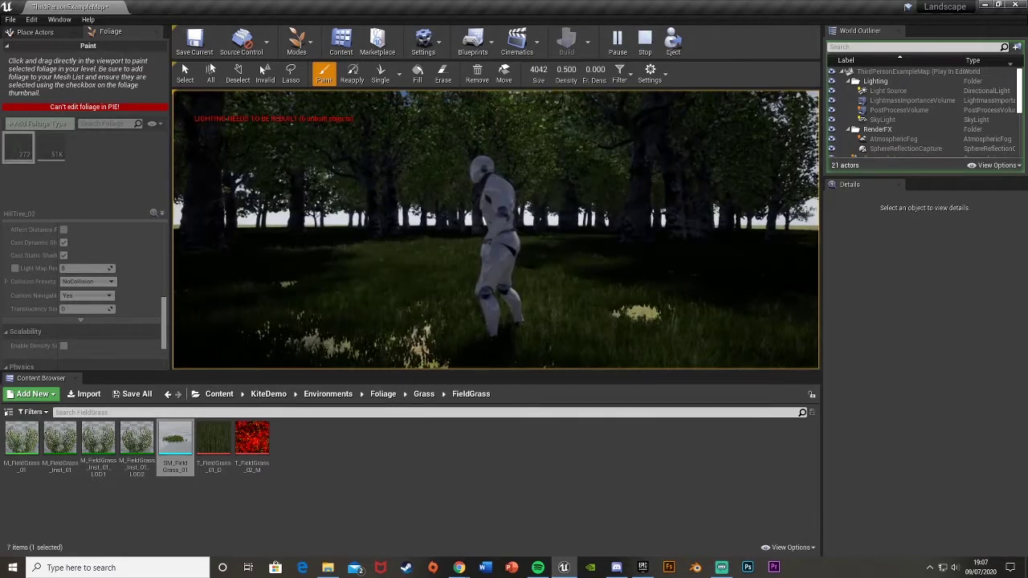
Walk the character among the trees to examine the grass and trunks up close, and end the play session.
key(w)
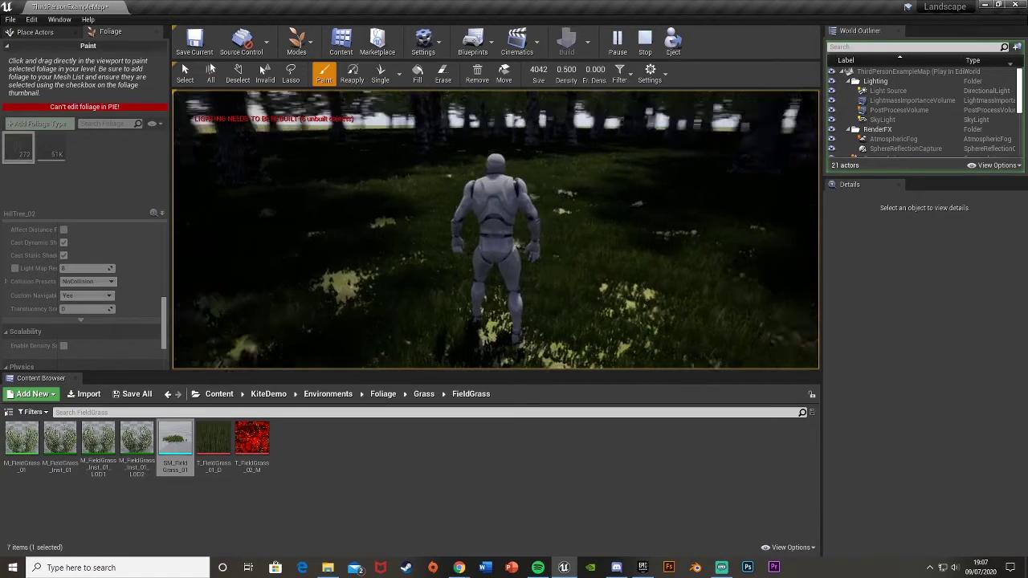
key(w)
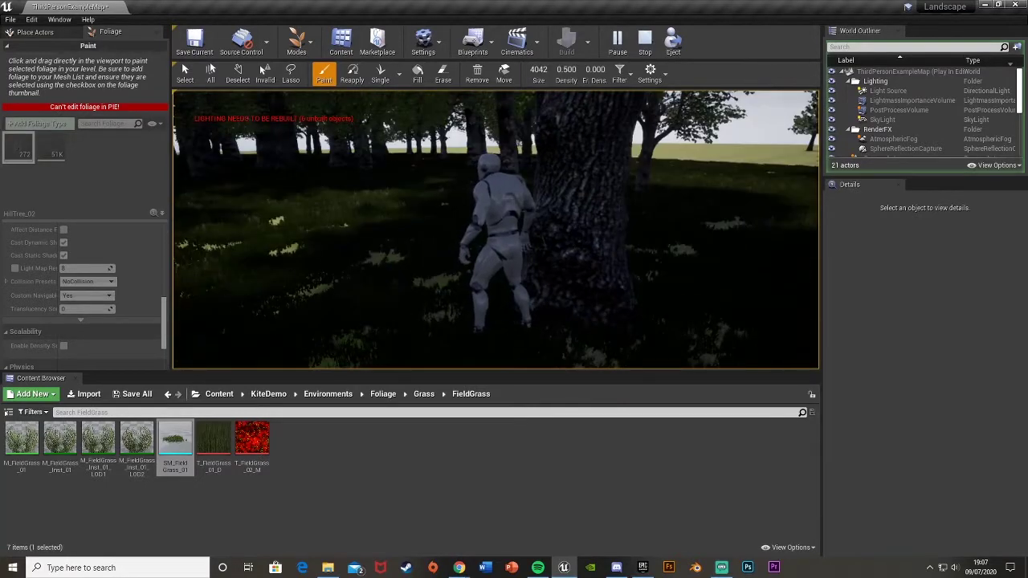
key(a)
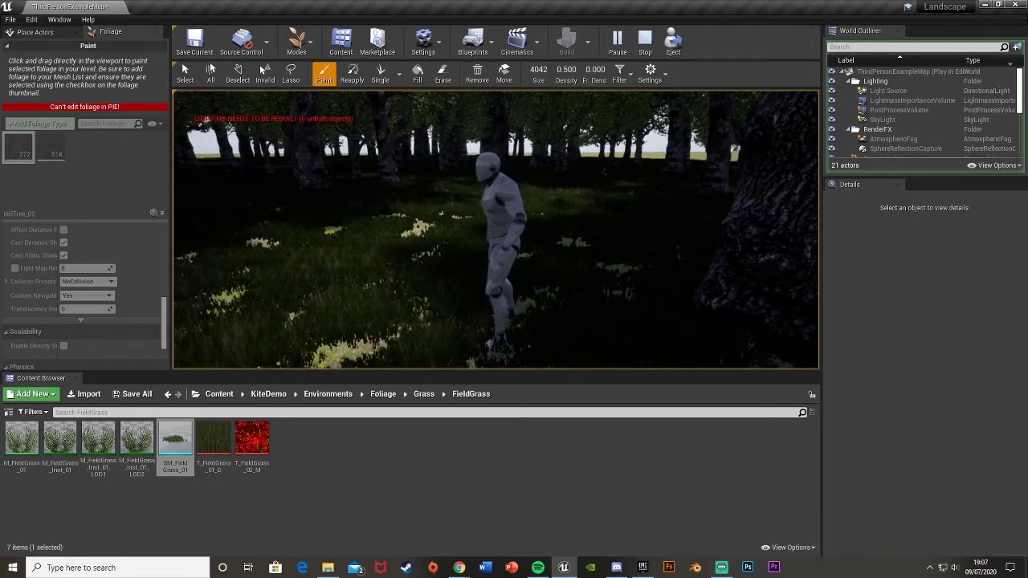
key(w)
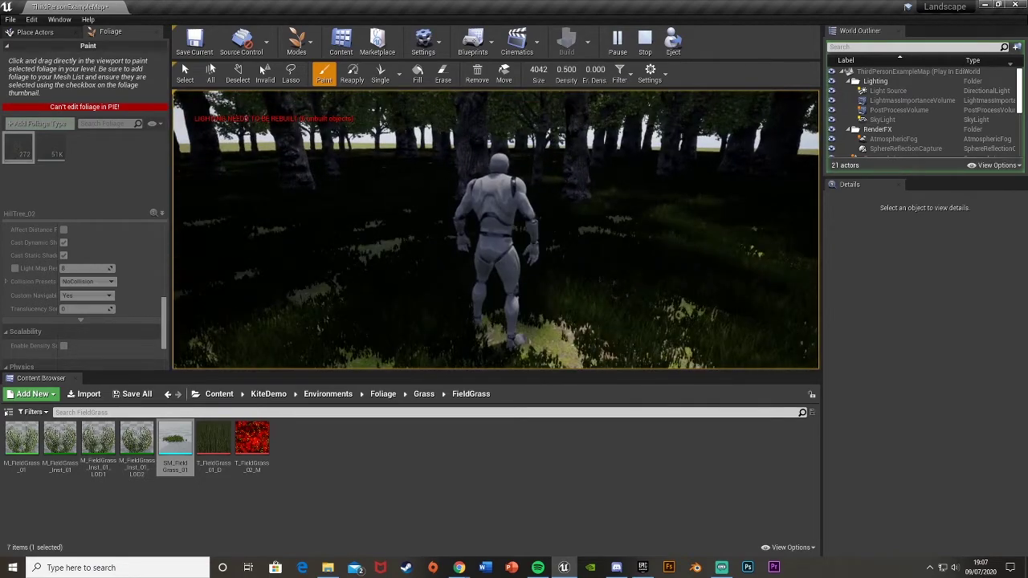
key(a)
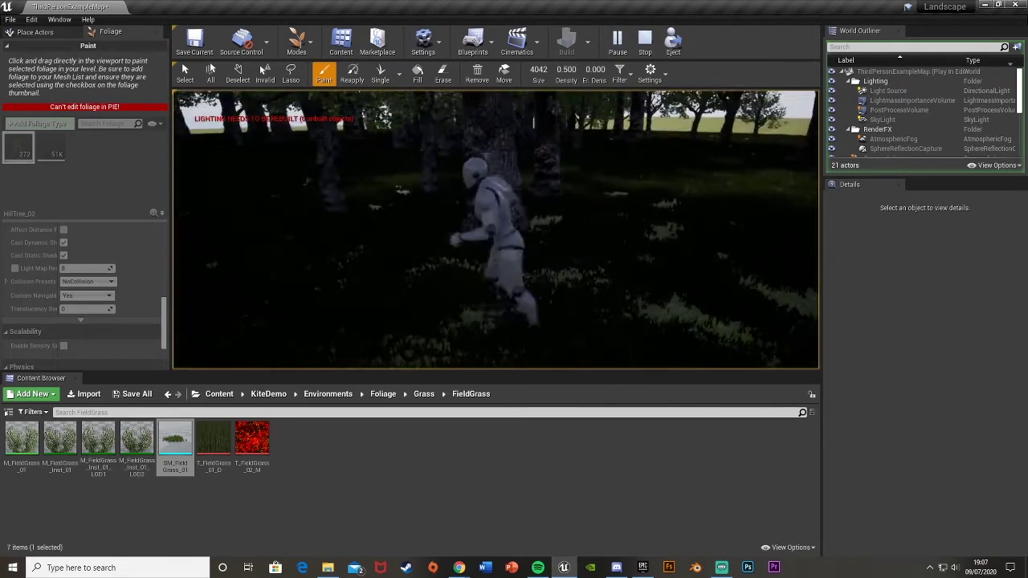
key(w)
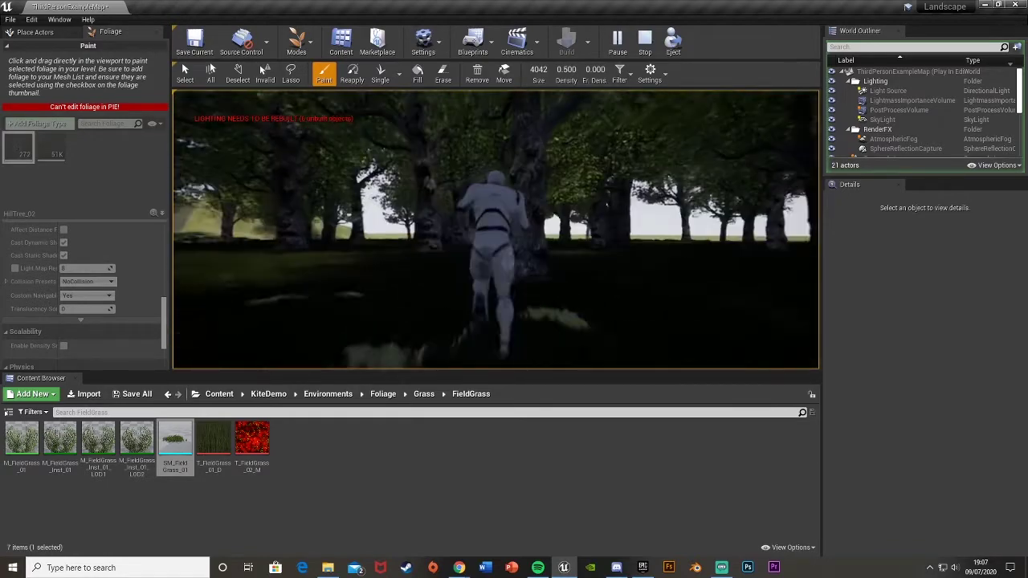
key(a)
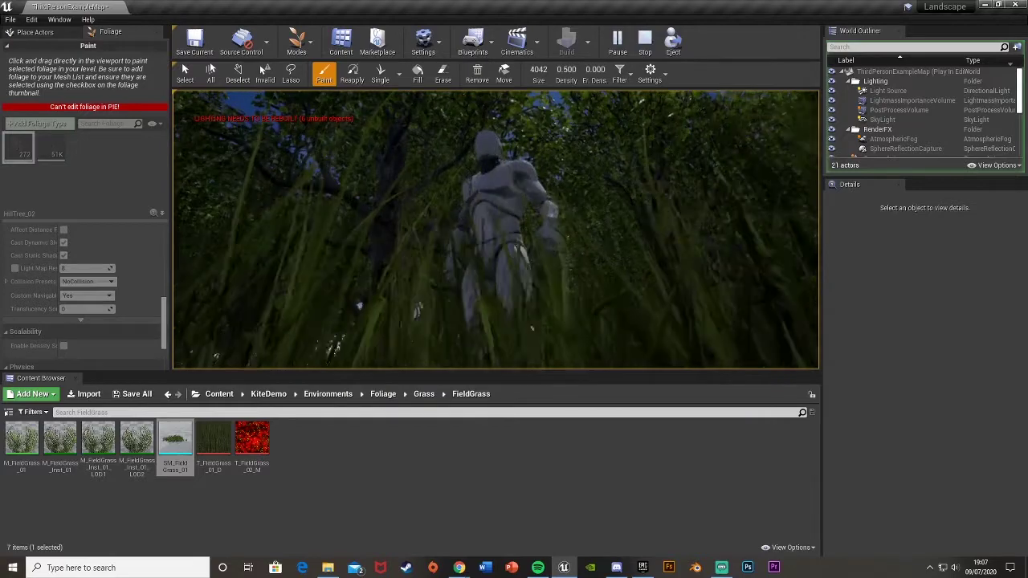
key(s)
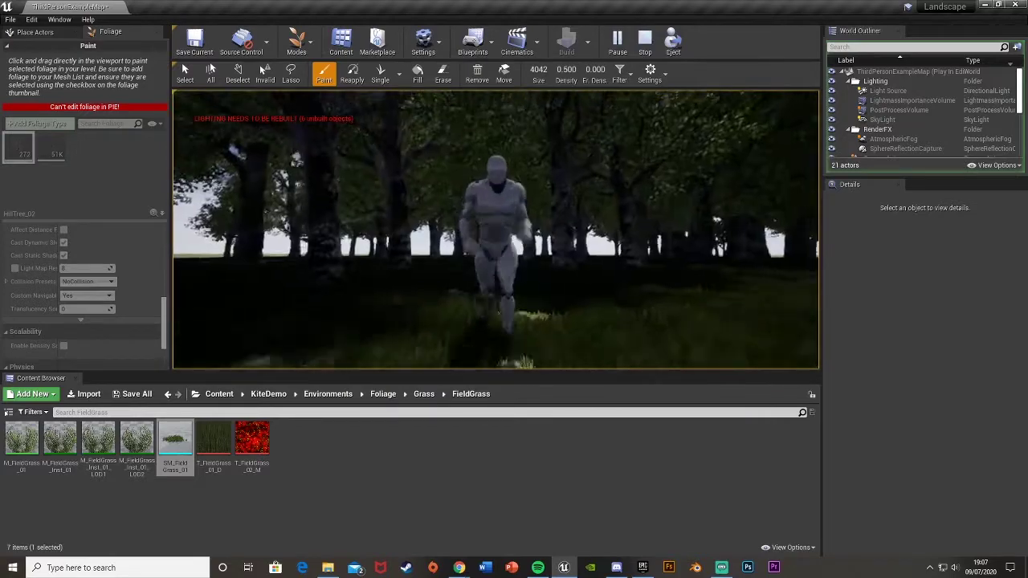
key(d)
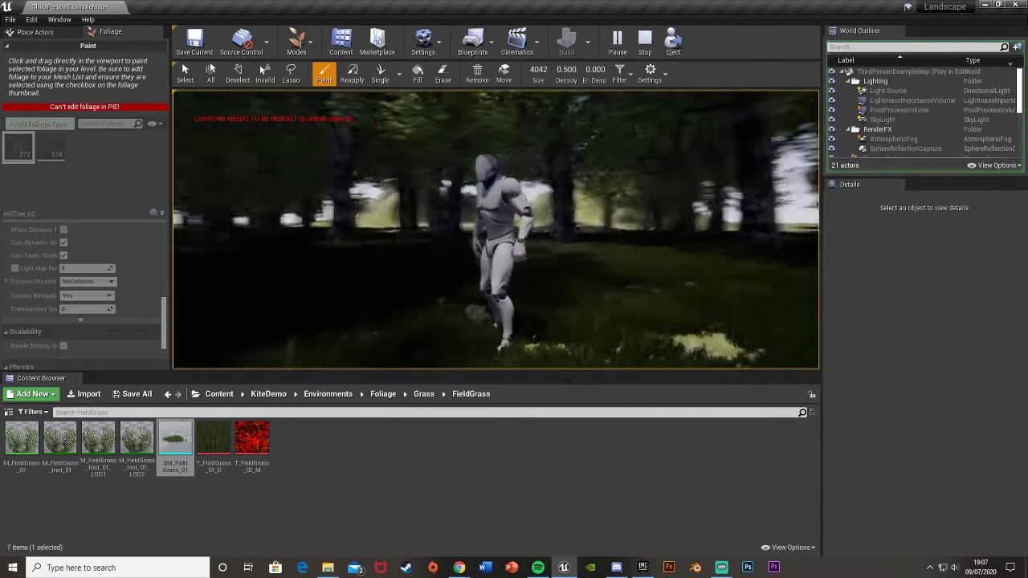
key(s)
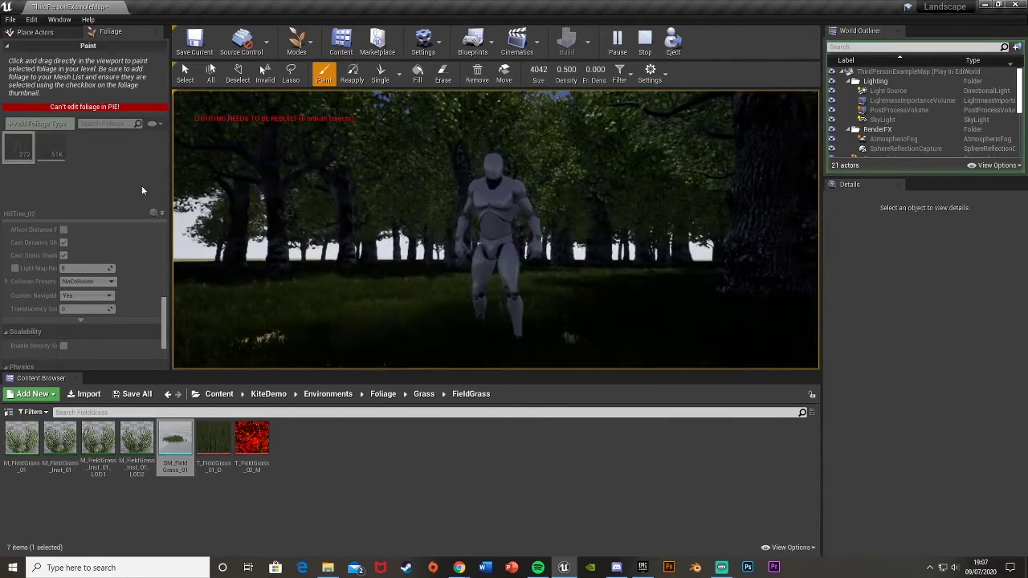
key(Escape)
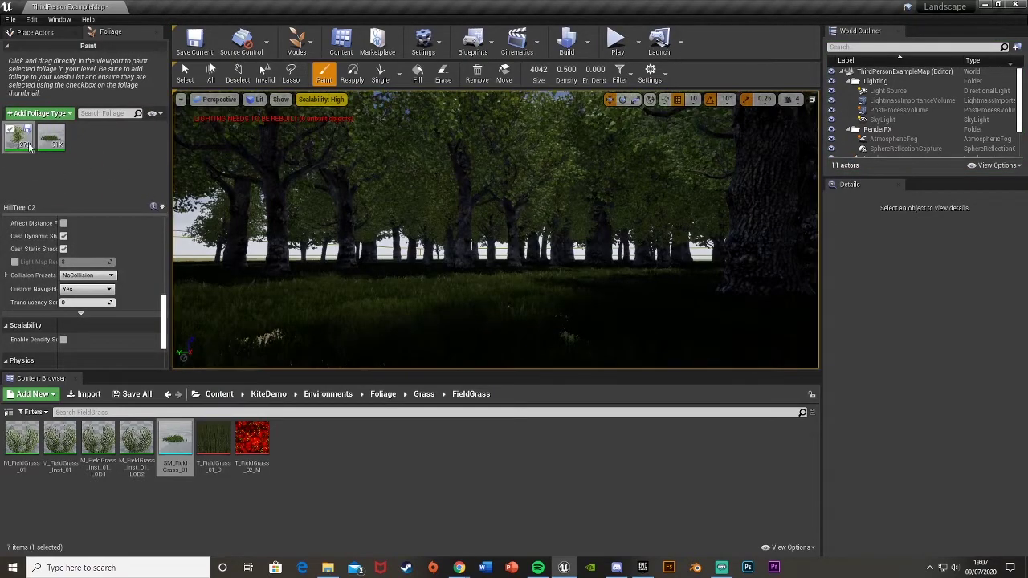
Start another play session and run the character from the spawn point back toward the painted forest.
mouse_move(520, 198)
right_down()
mouse_move(562, 225)
mouse_move(594, 198)
mouse_move(562, 217)
mouse_move(519, 199)
right_up()
click(617, 42)
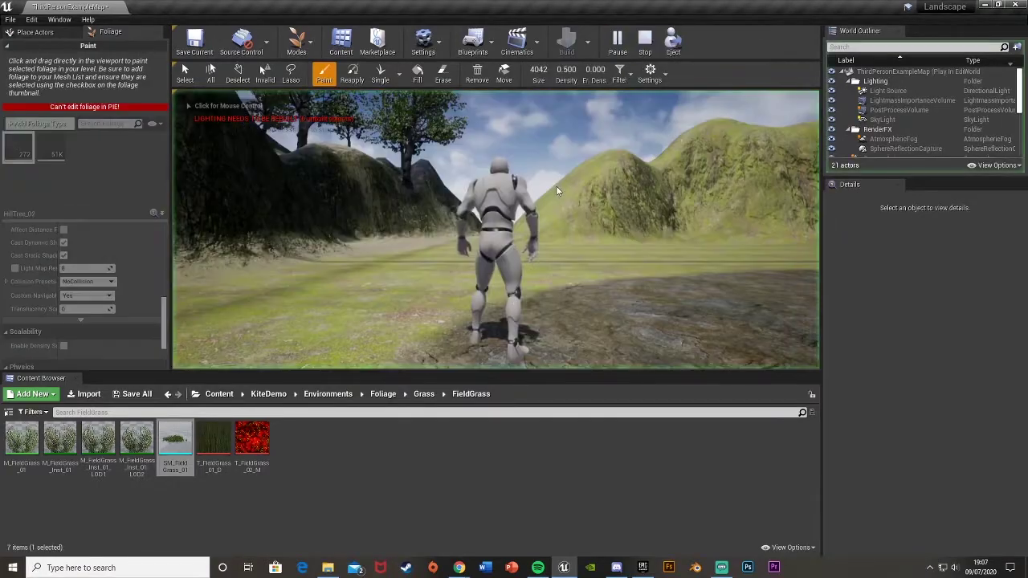
key(w)
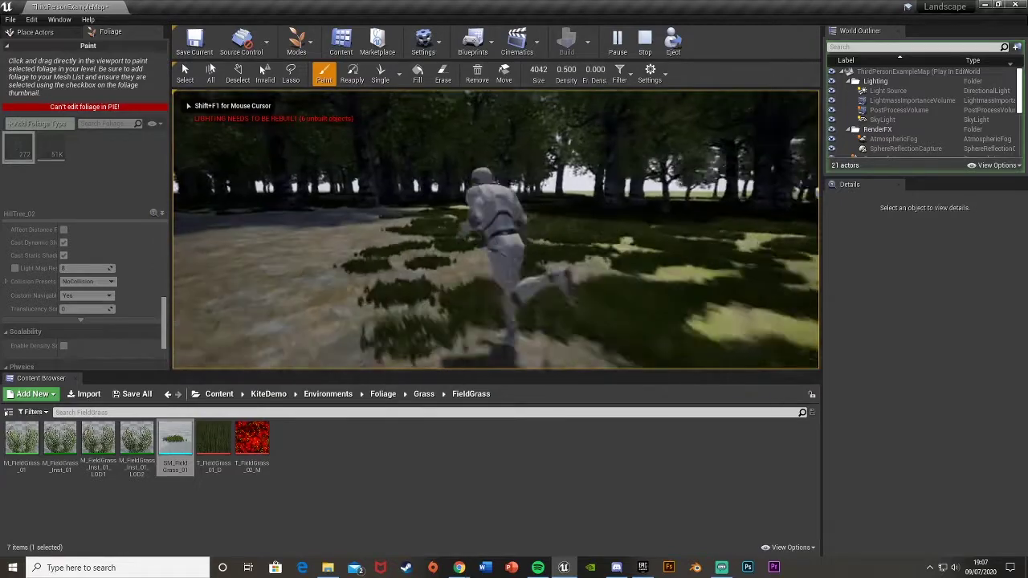